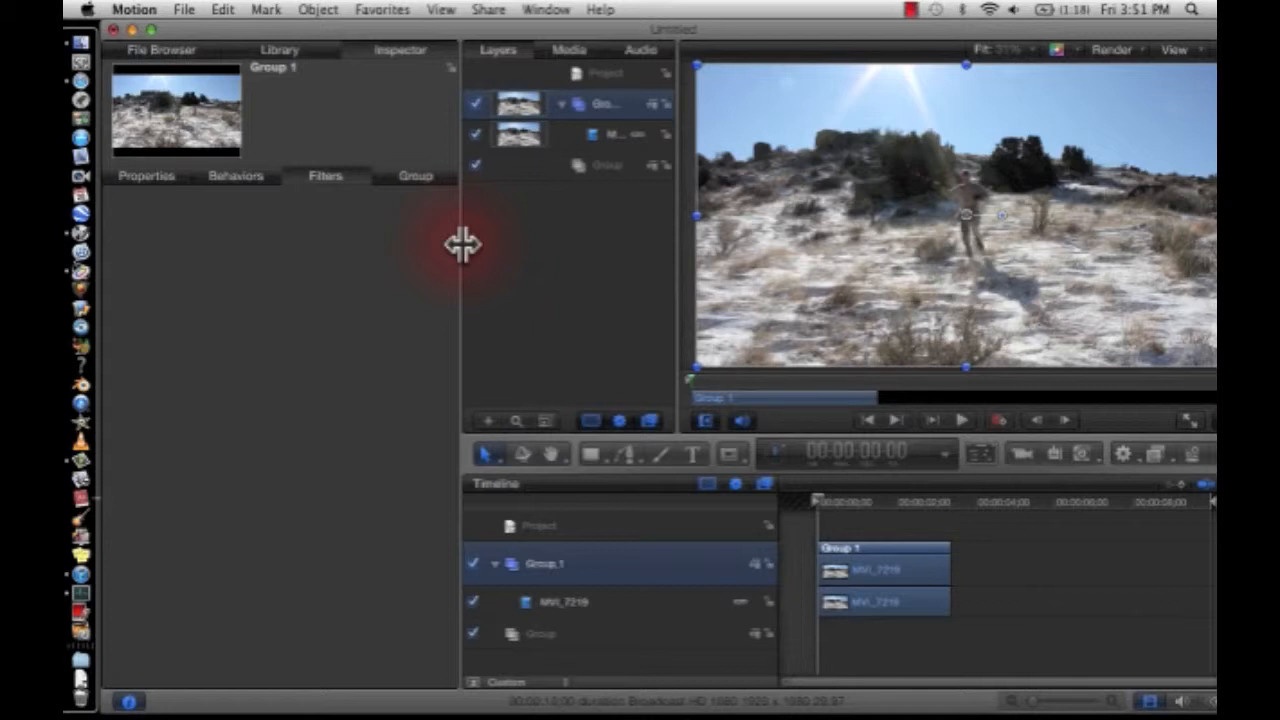
Step: Play the footage in Group 1 from its beginning and return the playhead to the first frame
drag(640, 26, 622, 24)
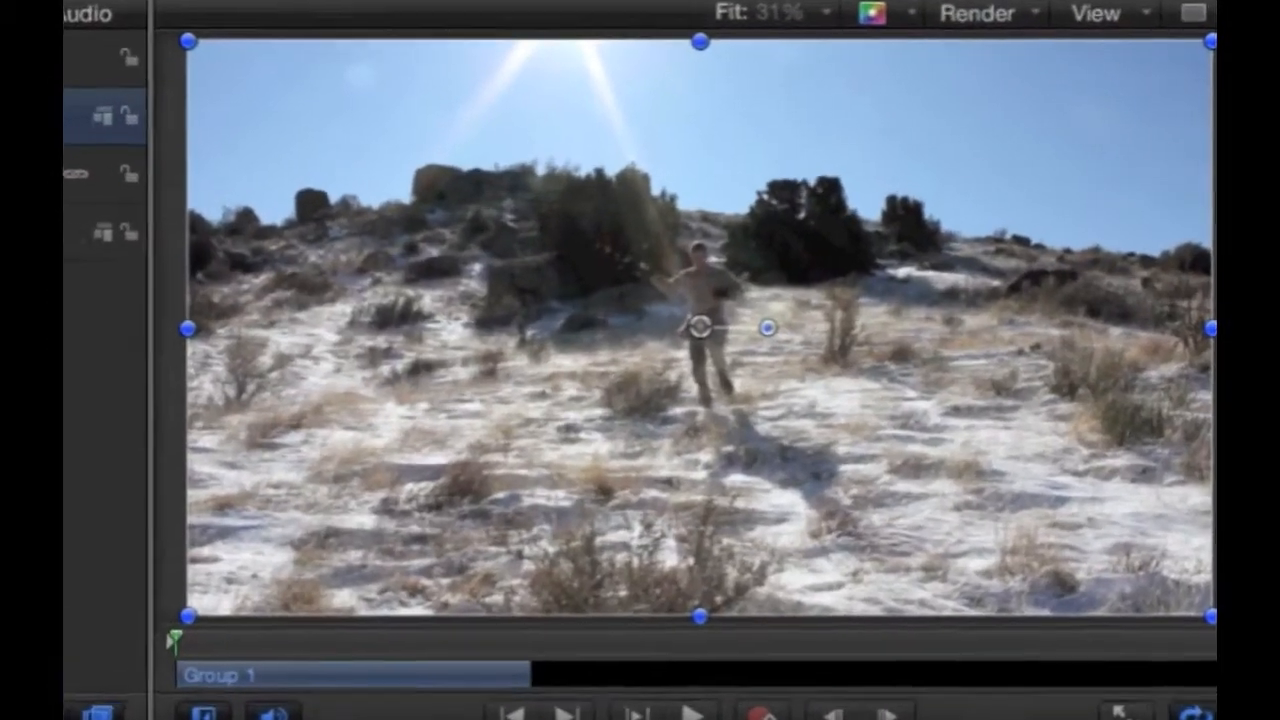
key(Home)
key(space)
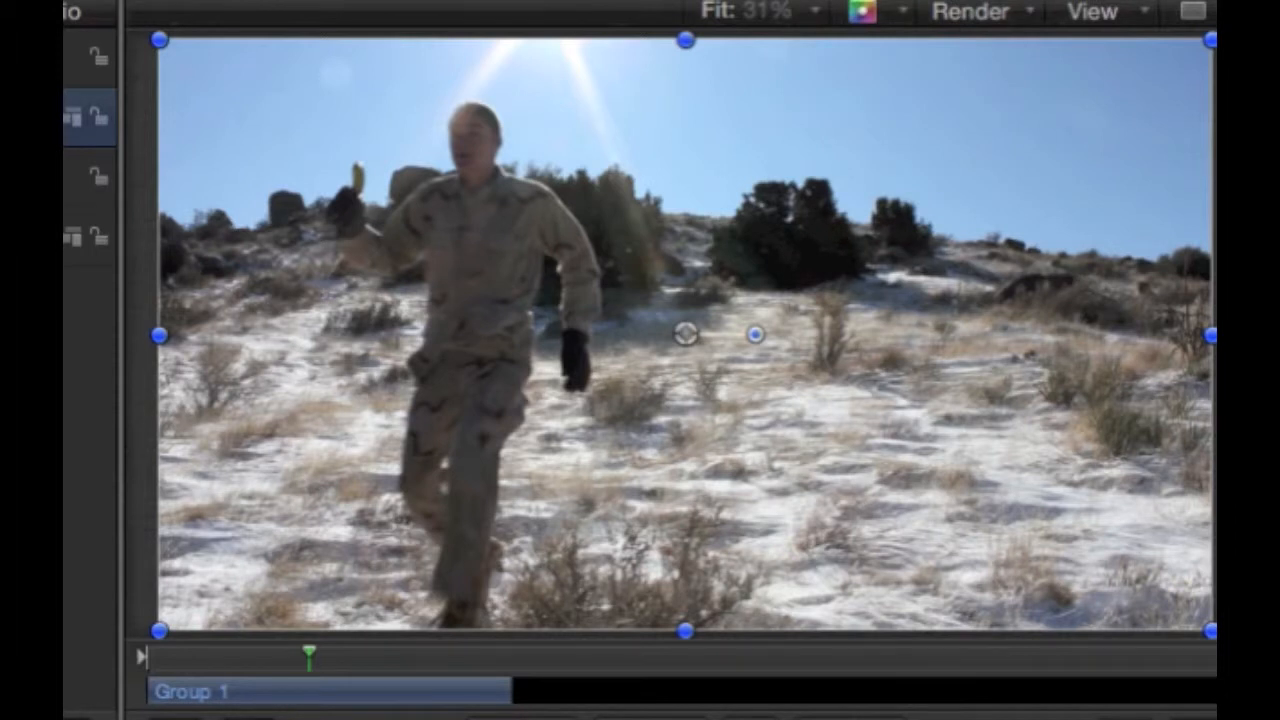
key(Home)
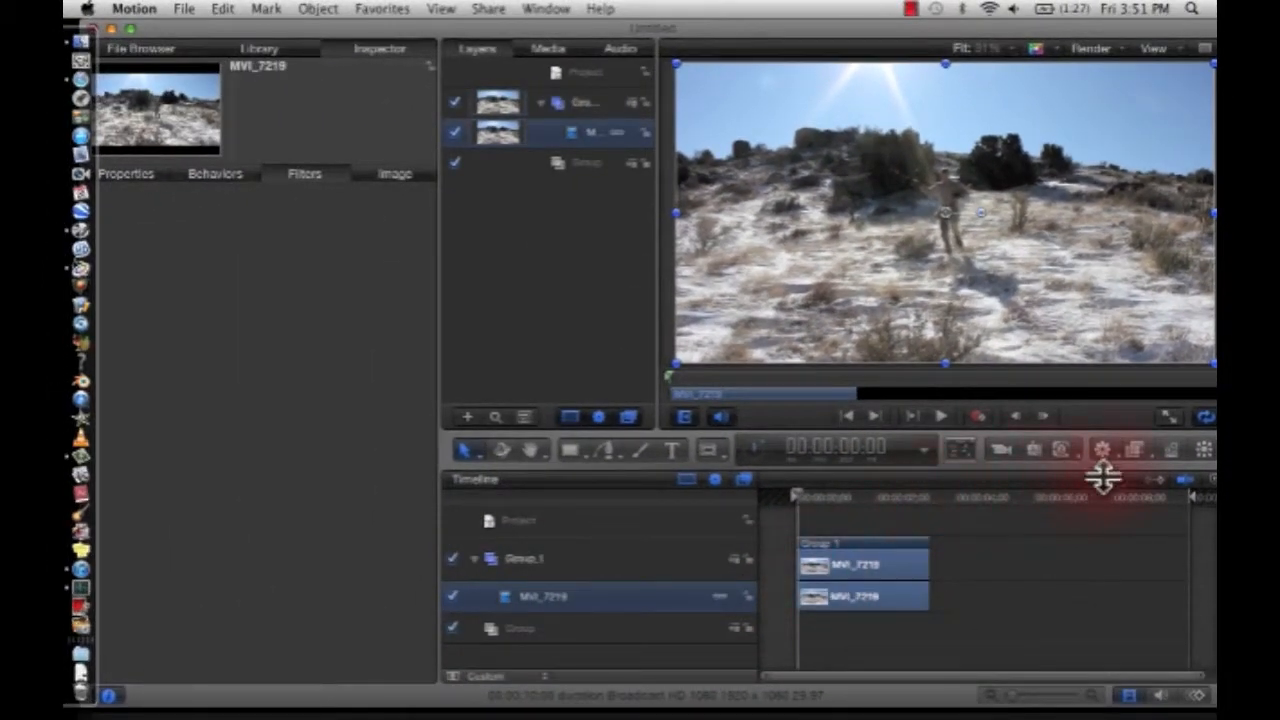
Step: Apply a Contrast color correction filter to the MVI_7219 clip and adjust its contrast to about 1.2
click(1138, 449)
mouse_move(1117, 505)
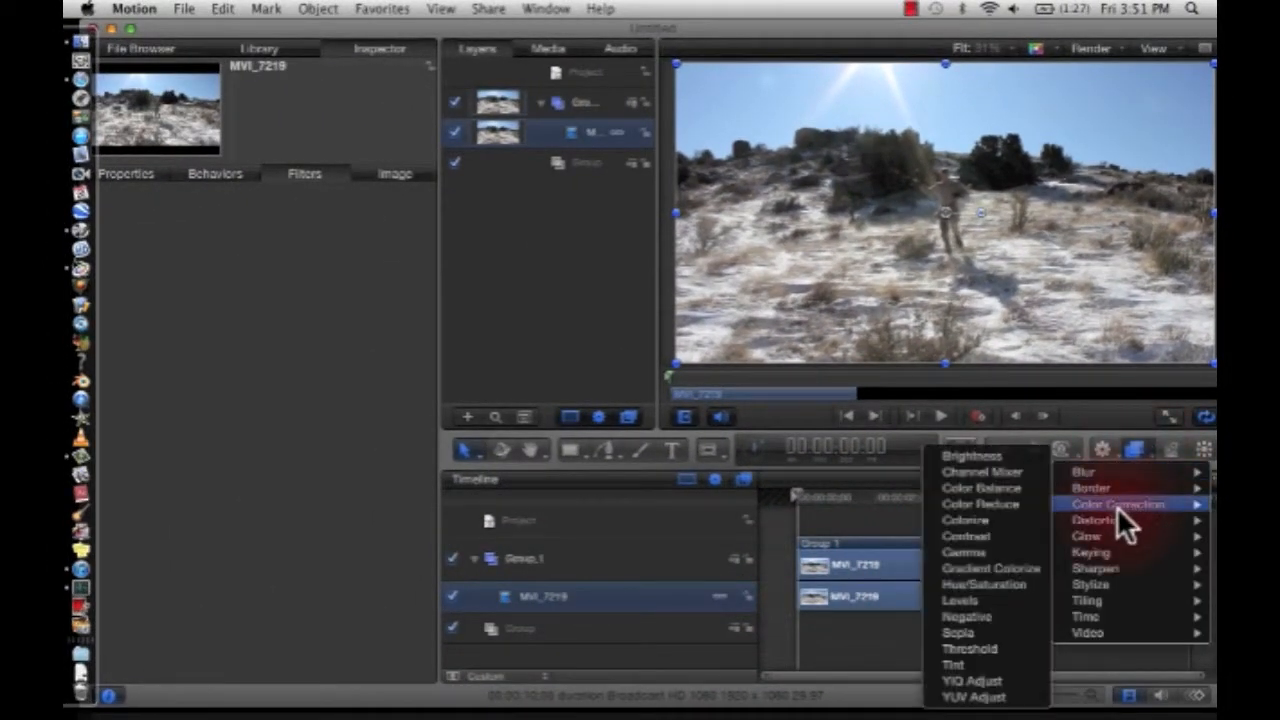
click(1001, 537)
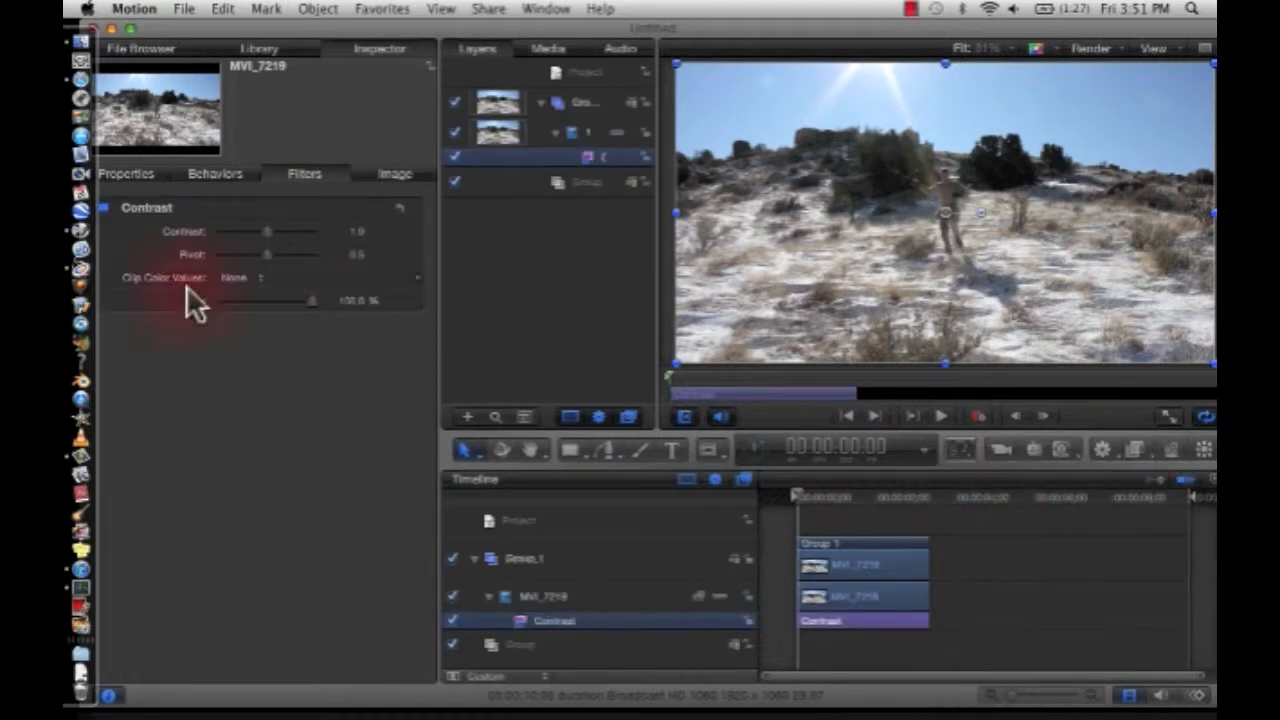
drag(266, 231, 317, 228)
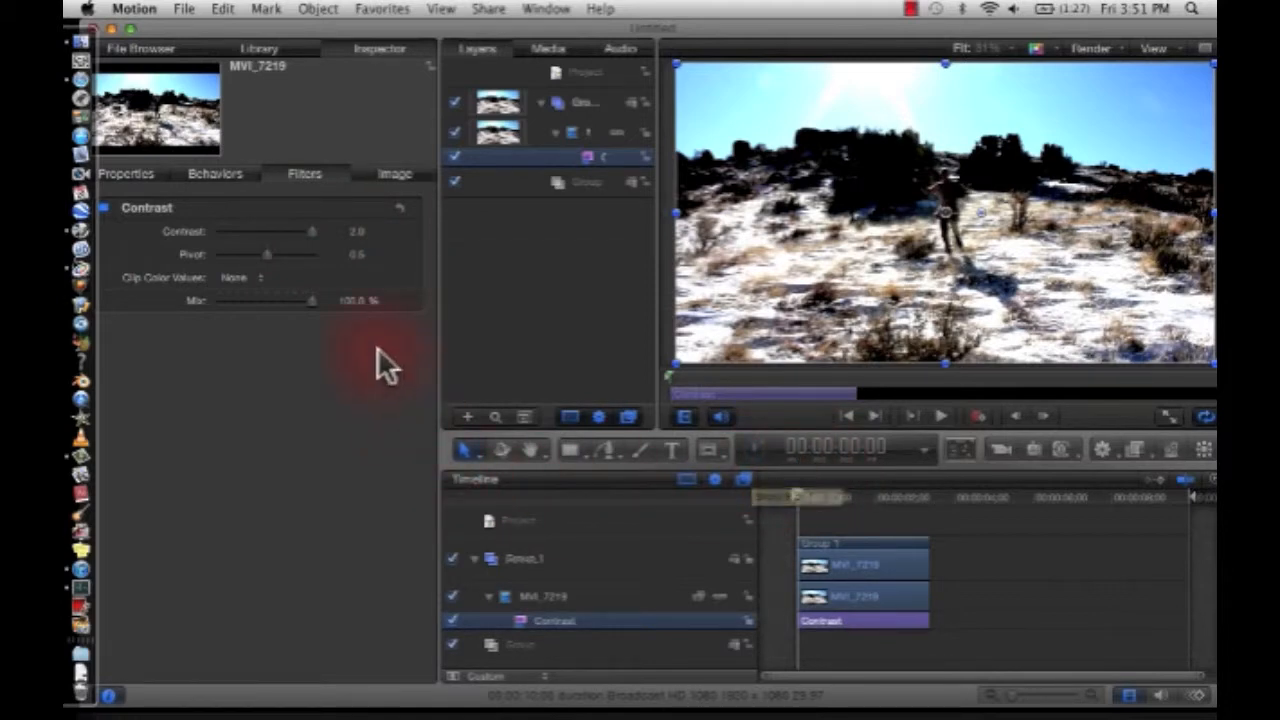
drag(229, 227, 273, 220)
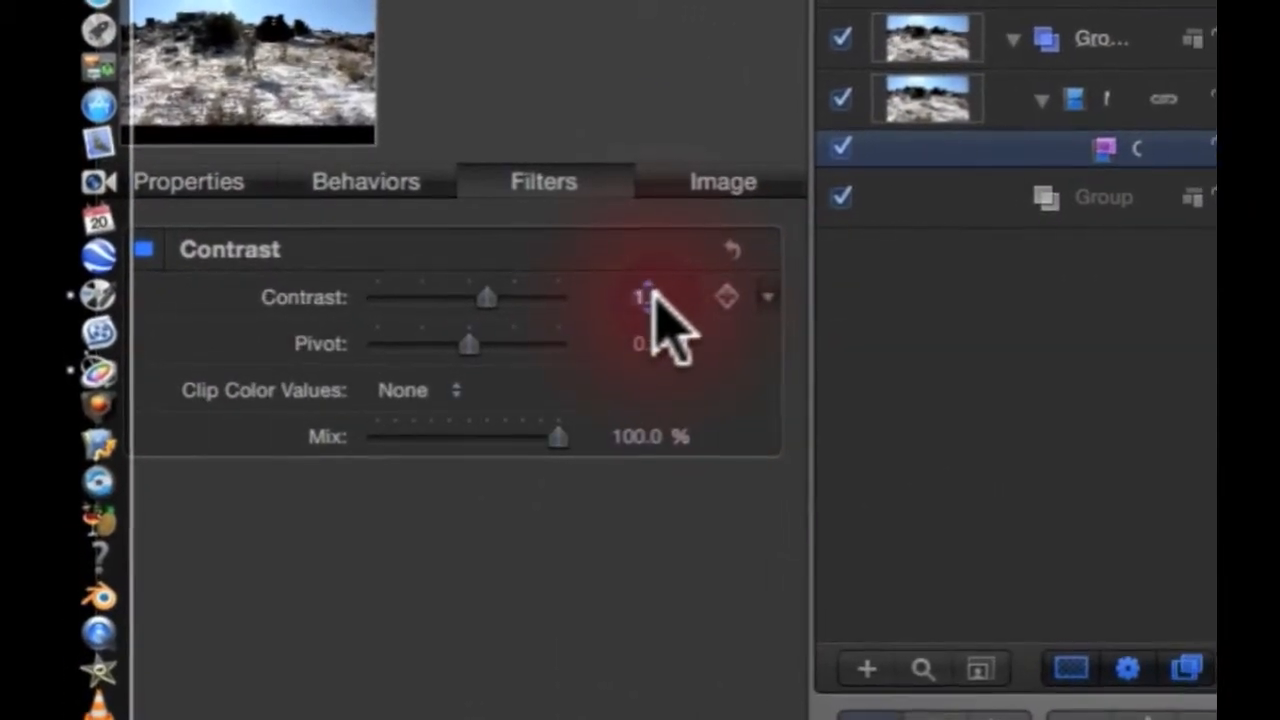
Step: Set the Contrast filter's contrast to 1.21 and switch the filter off and on to compare the image
click(652, 297)
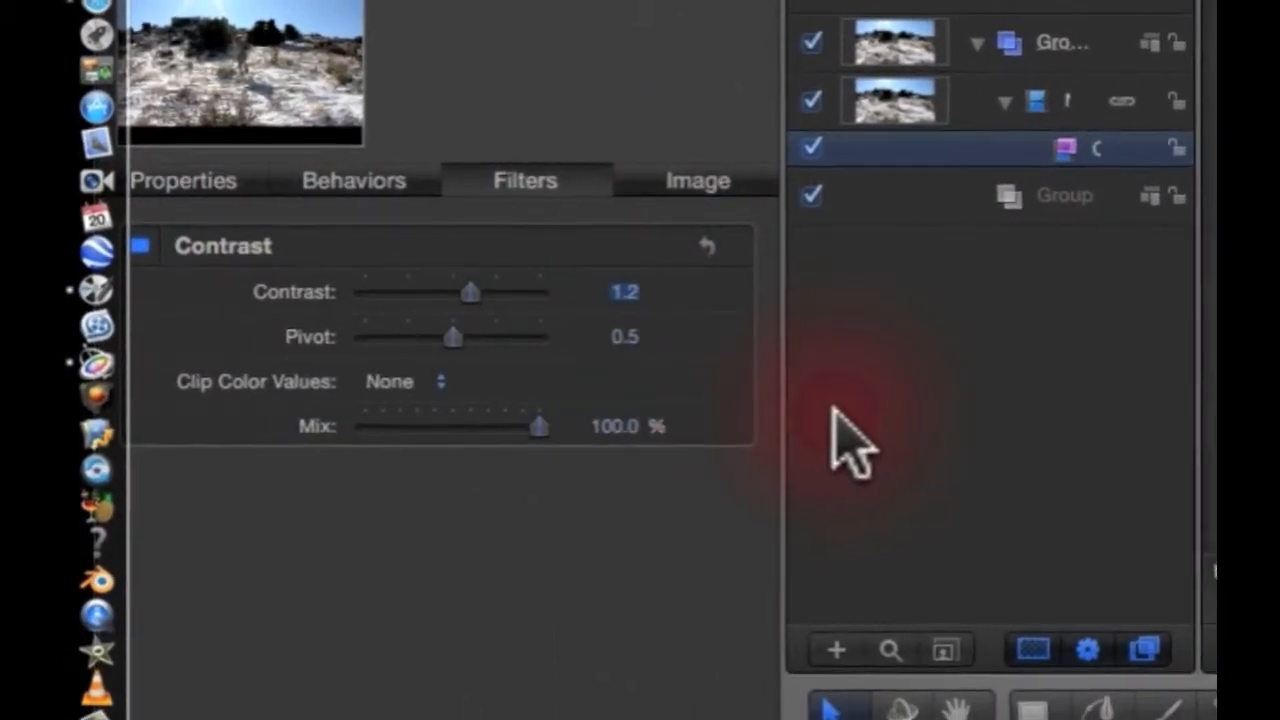
text(1.21)
key(Return)
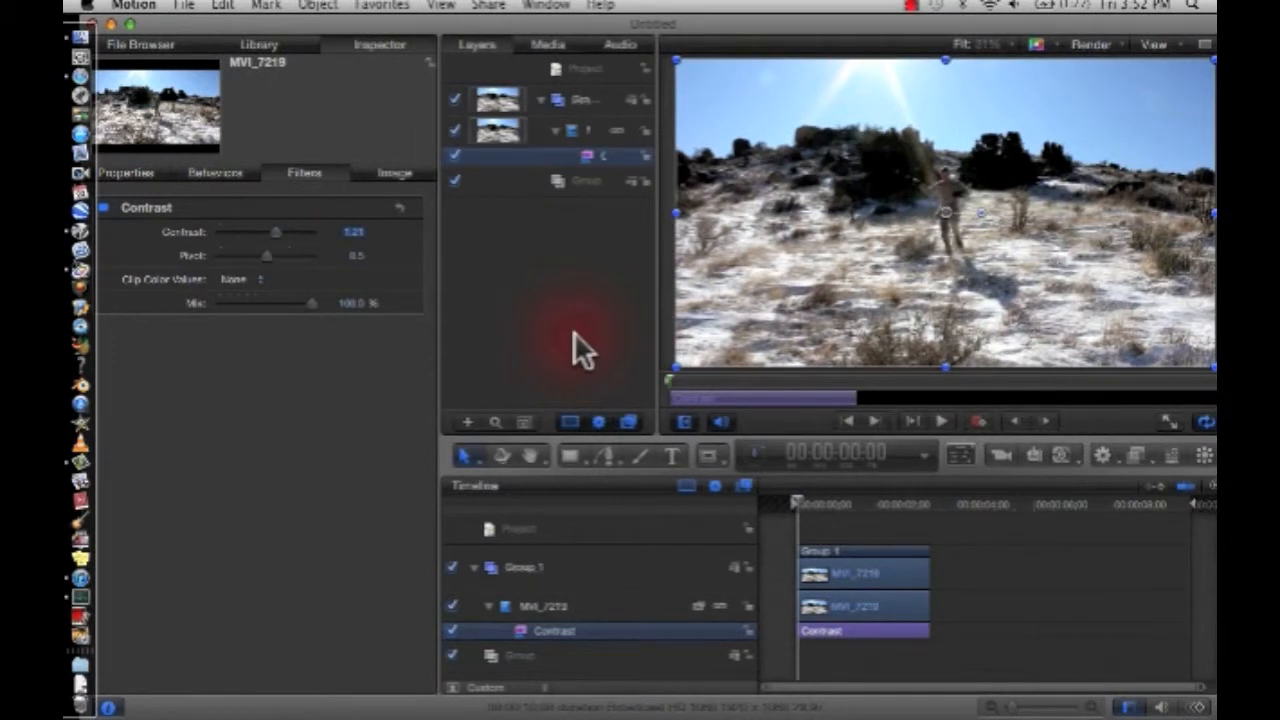
click(104, 208)
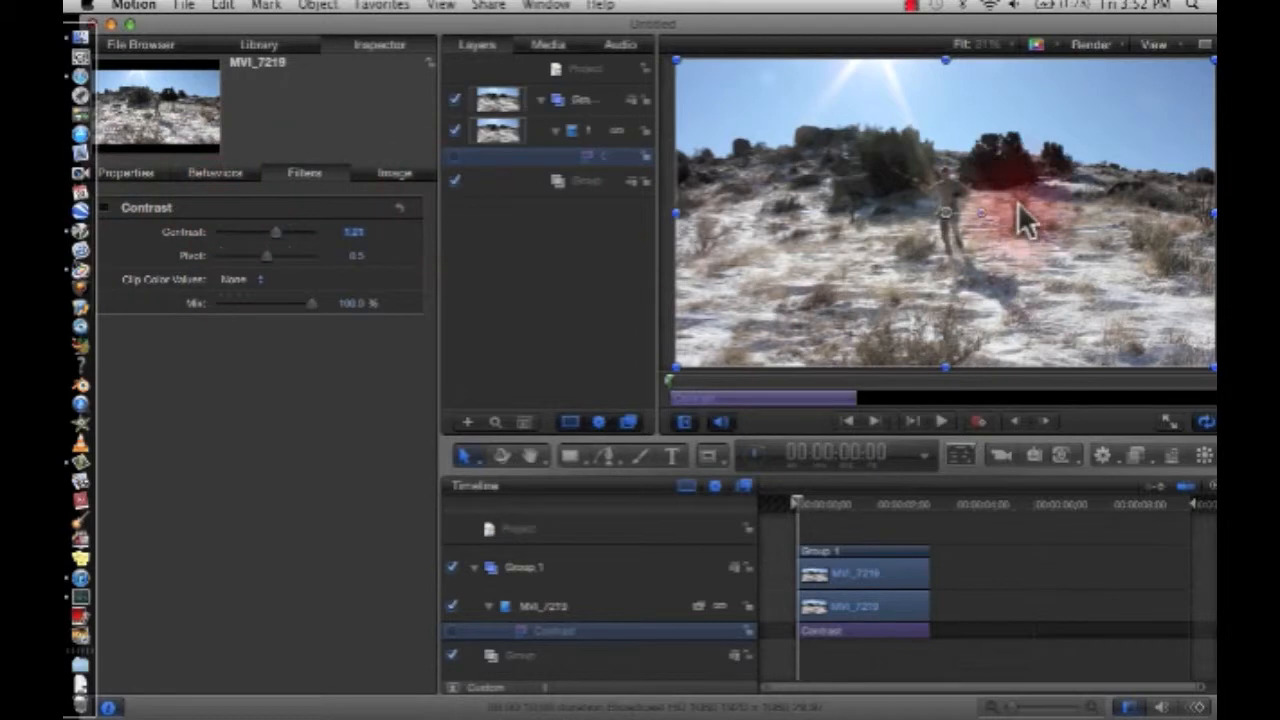
click(104, 208)
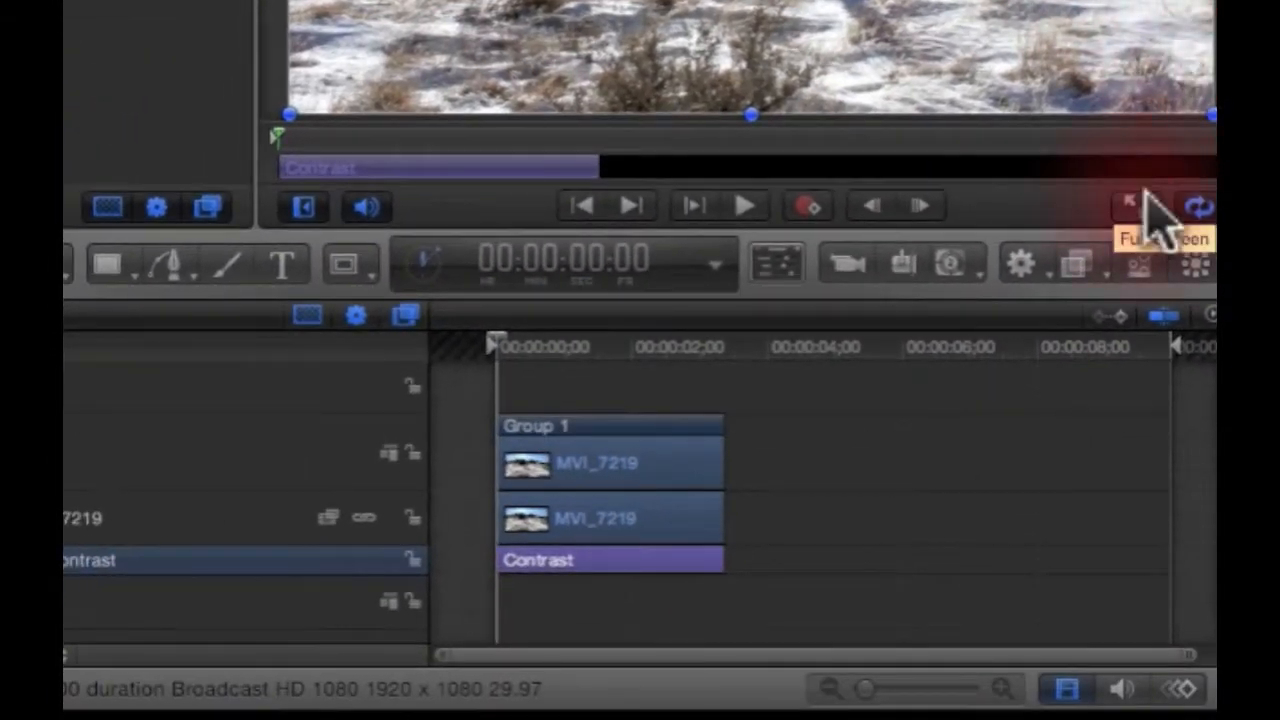
Step: Add a Hue/Saturation filter to the clip, raise its saturation to 3.0 and preview the playback from the start
click(1078, 264)
mouse_move(1078, 360)
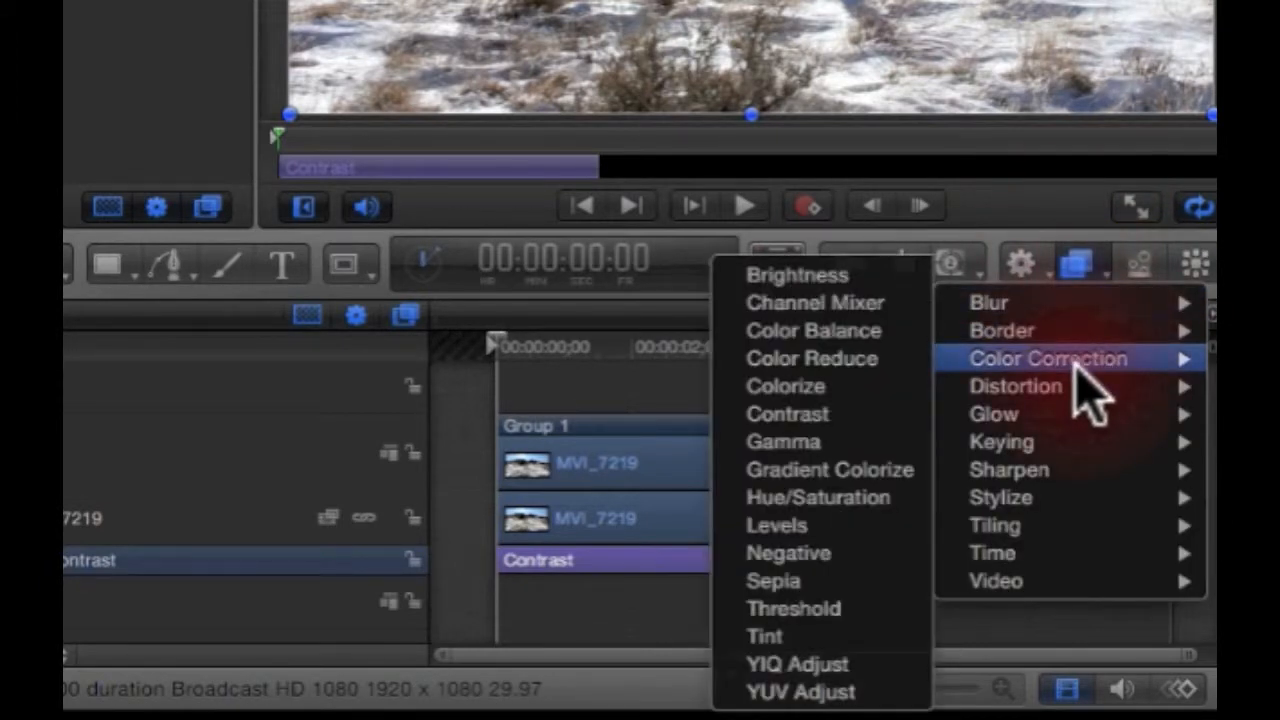
click(871, 491)
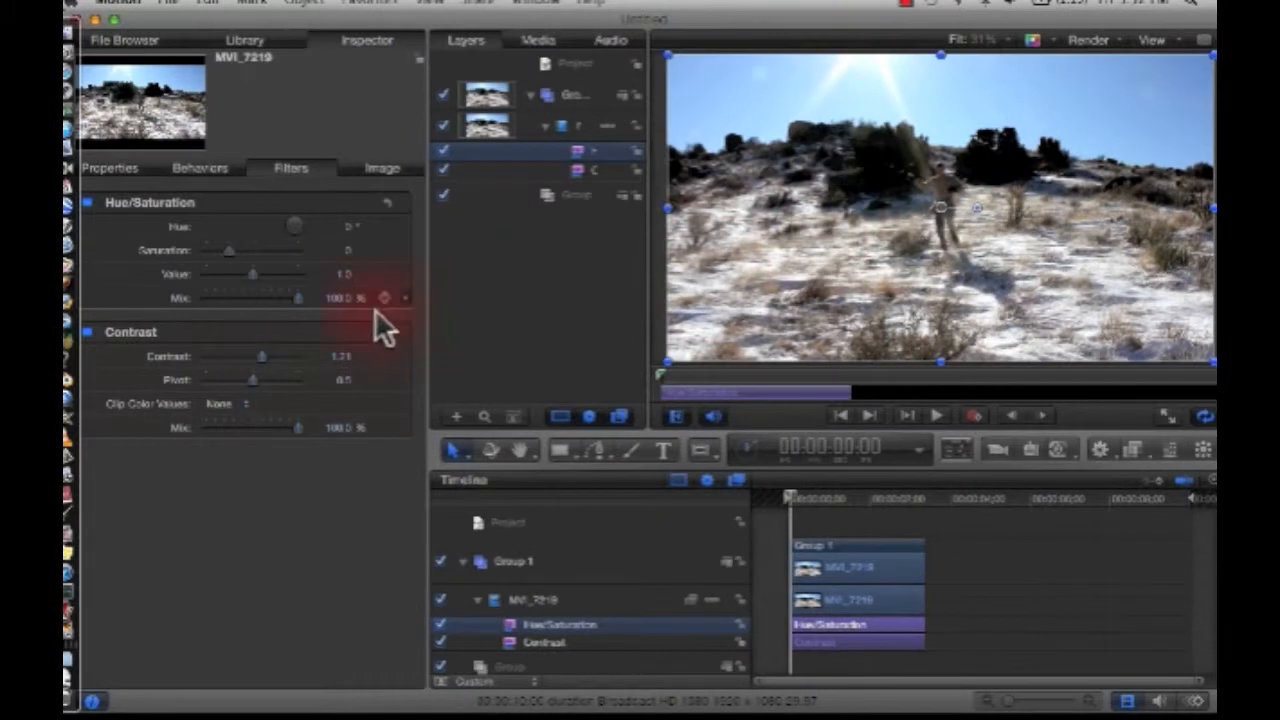
drag(231, 247, 325, 257)
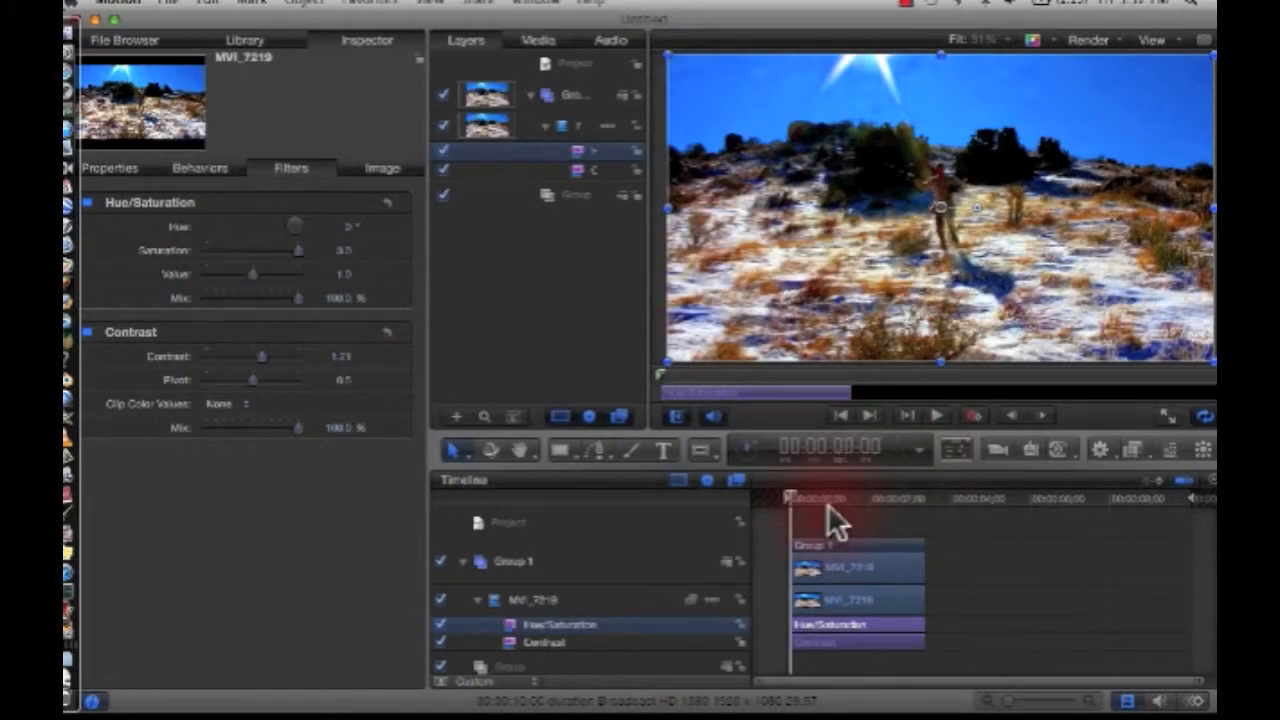
key(space)
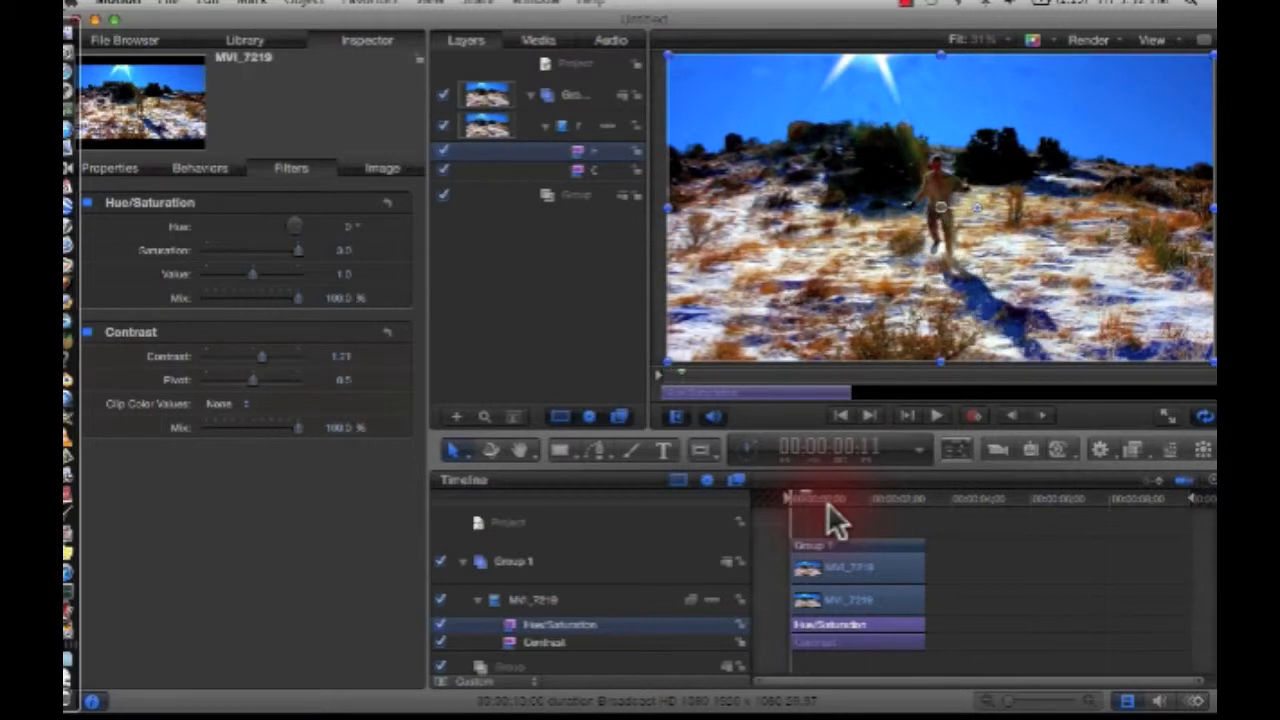
key(space)
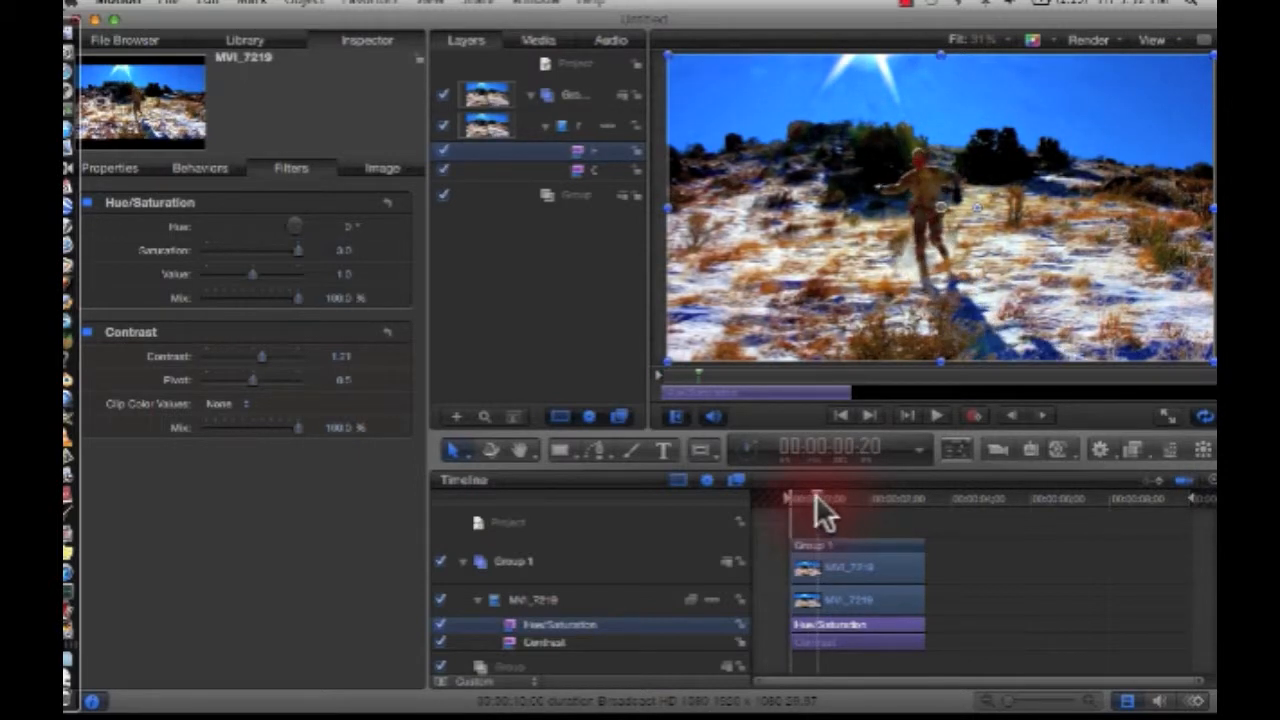
drag(815, 494, 772, 490)
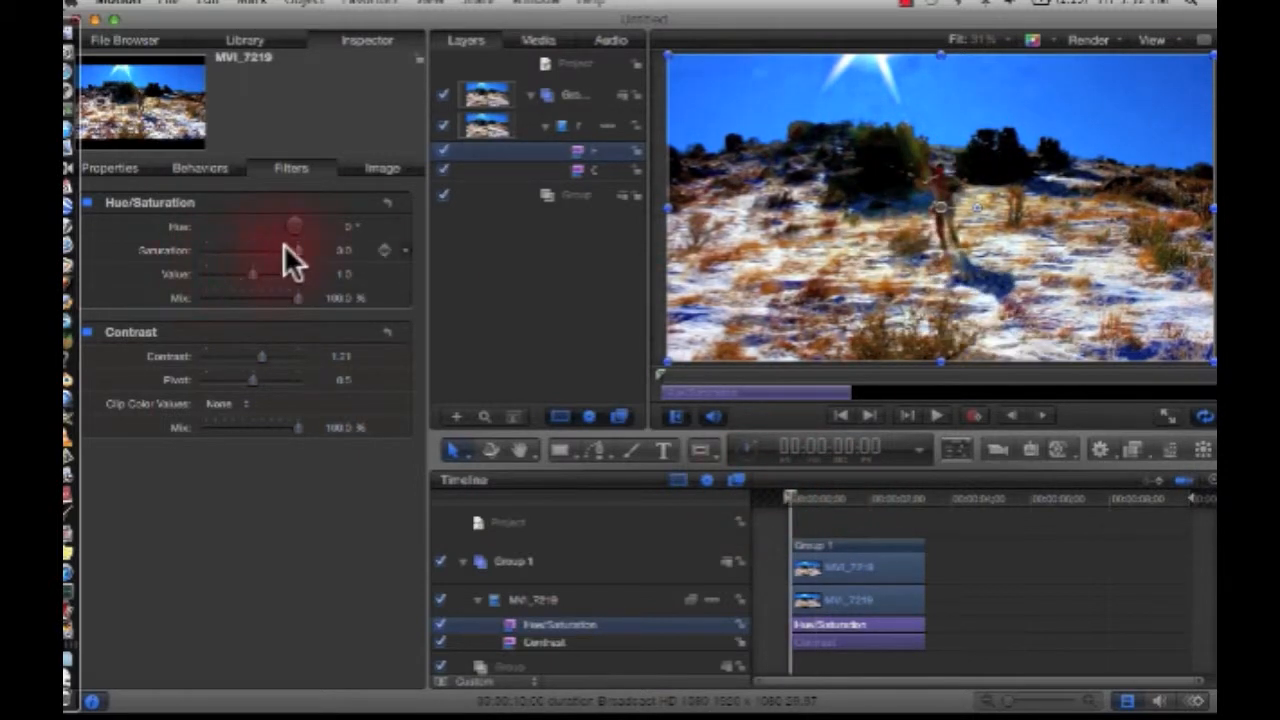
Step: Set the Hue/Saturation filter's saturation to -0.49 for a partly desaturated image
click(220, 248)
drag(220, 246, 191, 246)
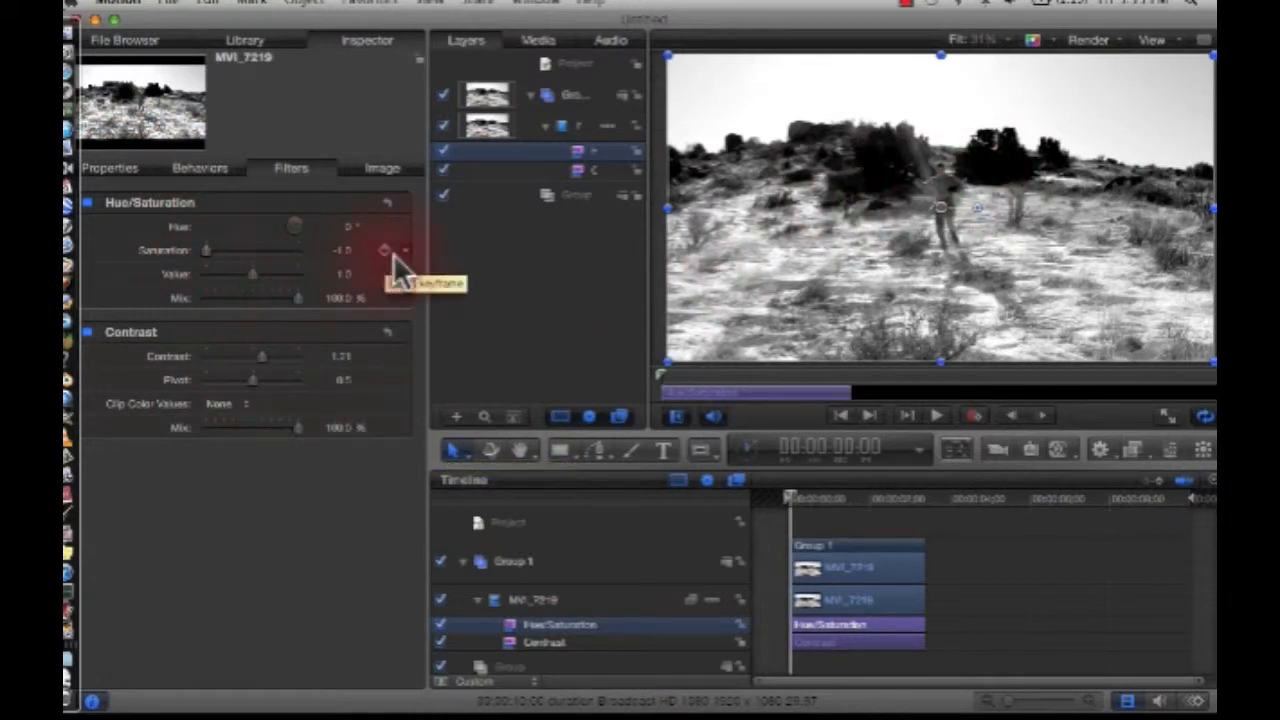
double_click(339, 250)
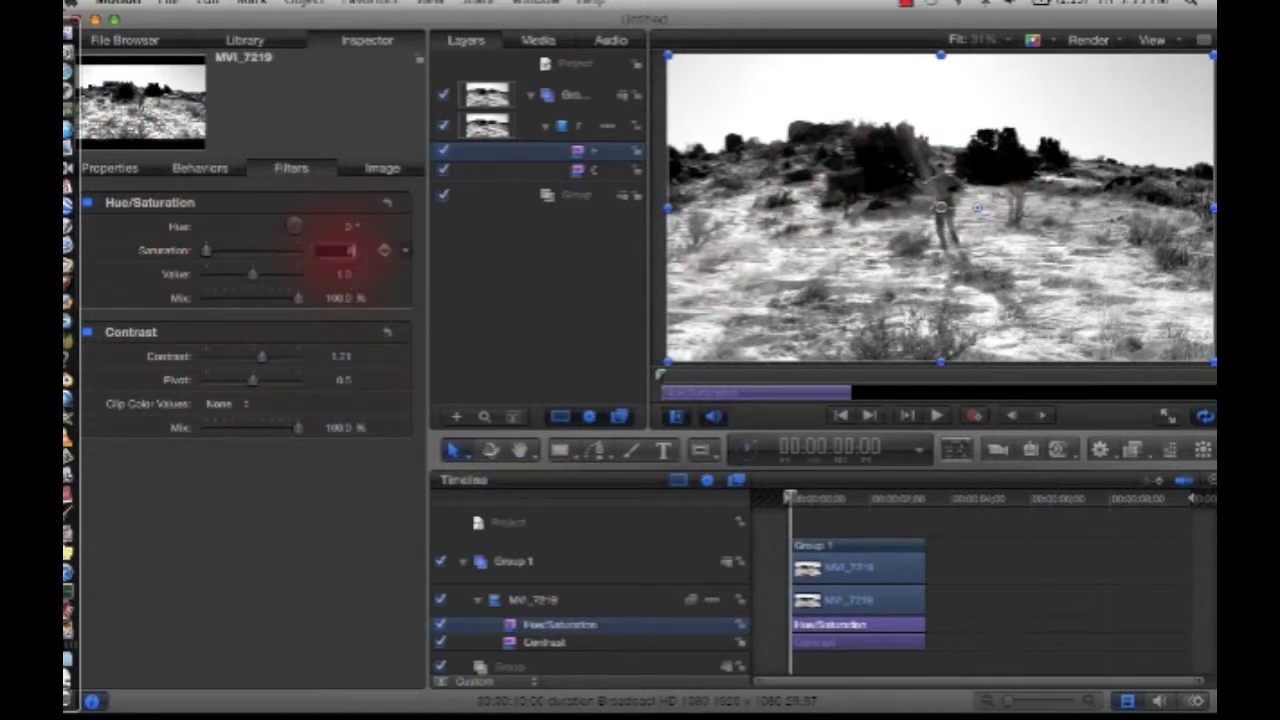
text(0.10)
key(Return)
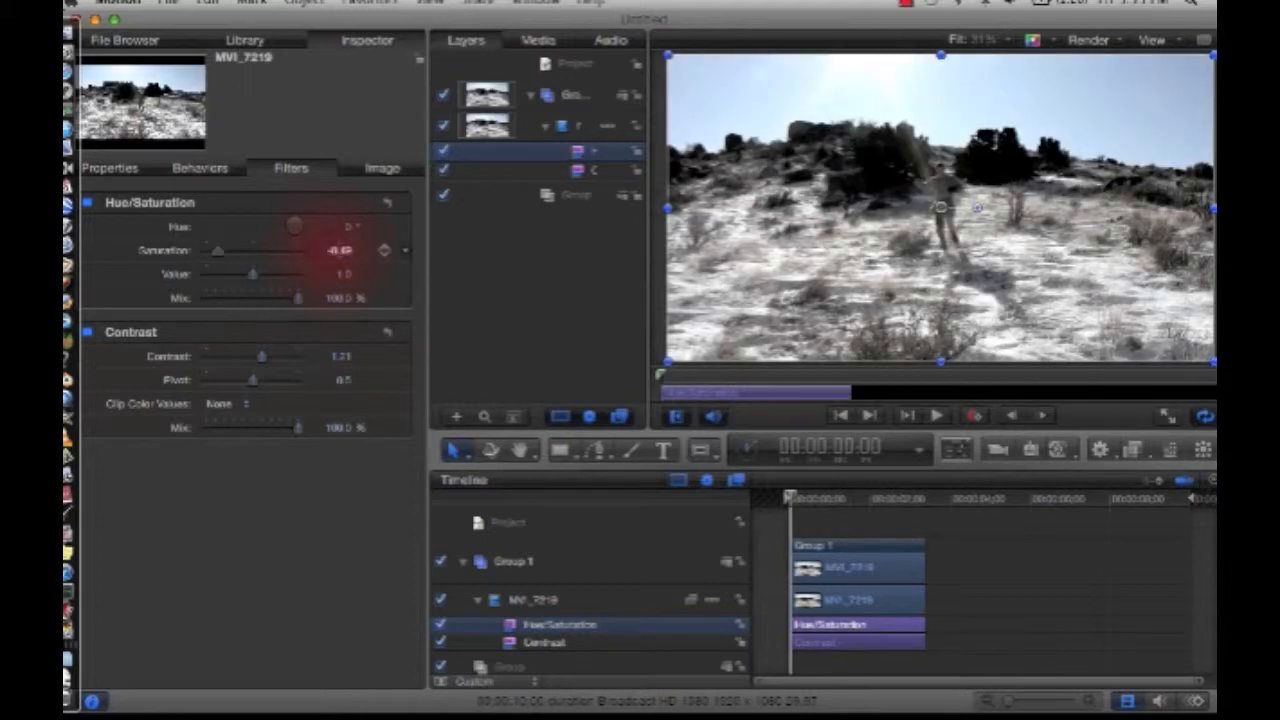
click(548, 244)
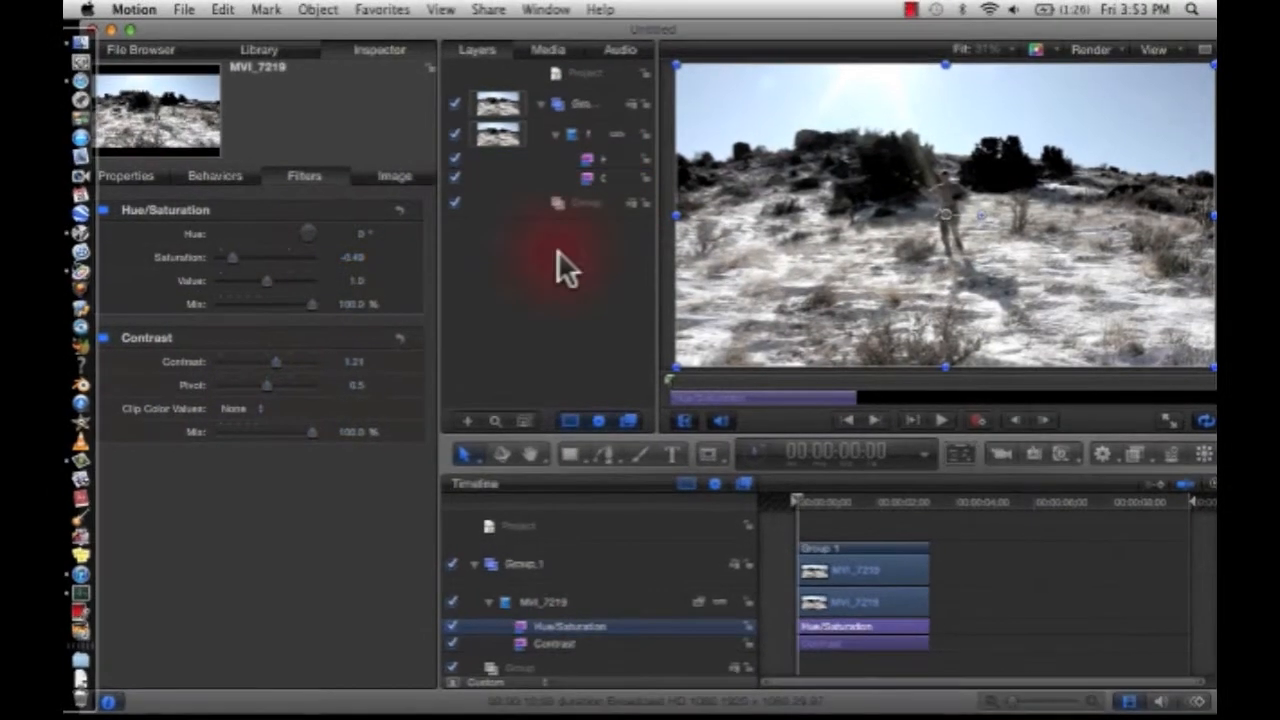
Step: Switch the Hue/Saturation filter off and on to compare the clip with and without it
click(596, 160)
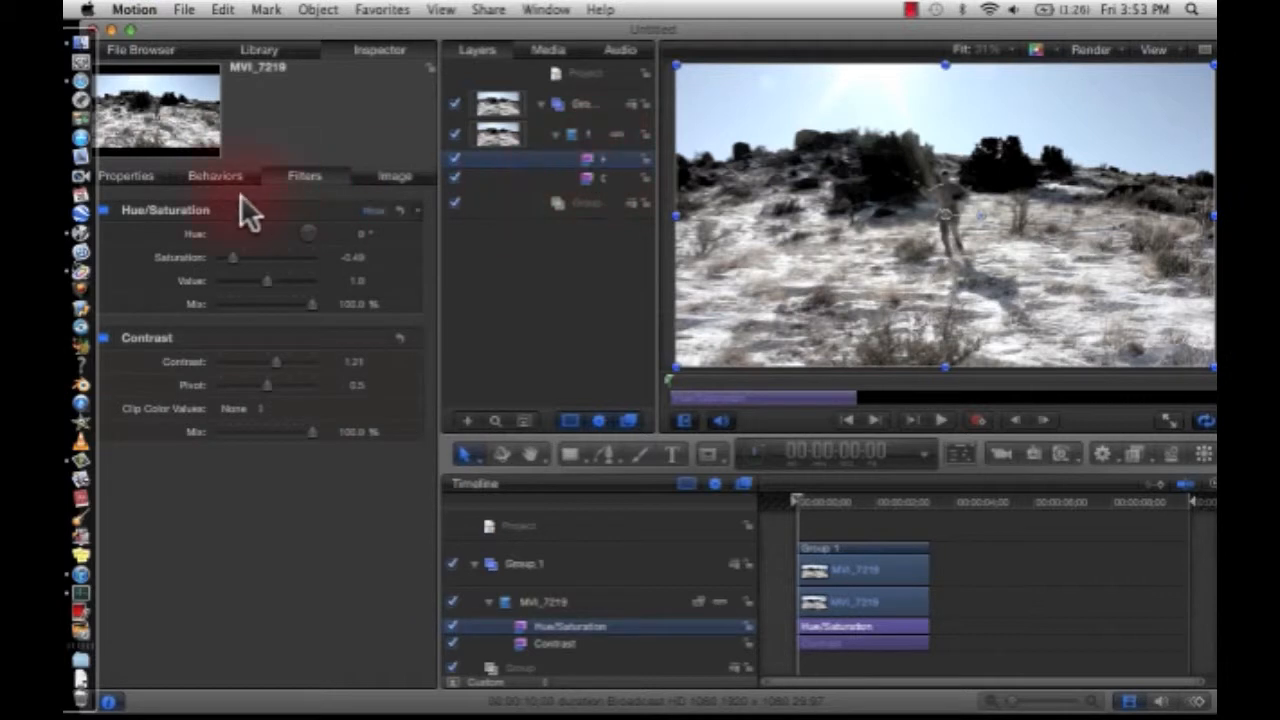
click(104, 211)
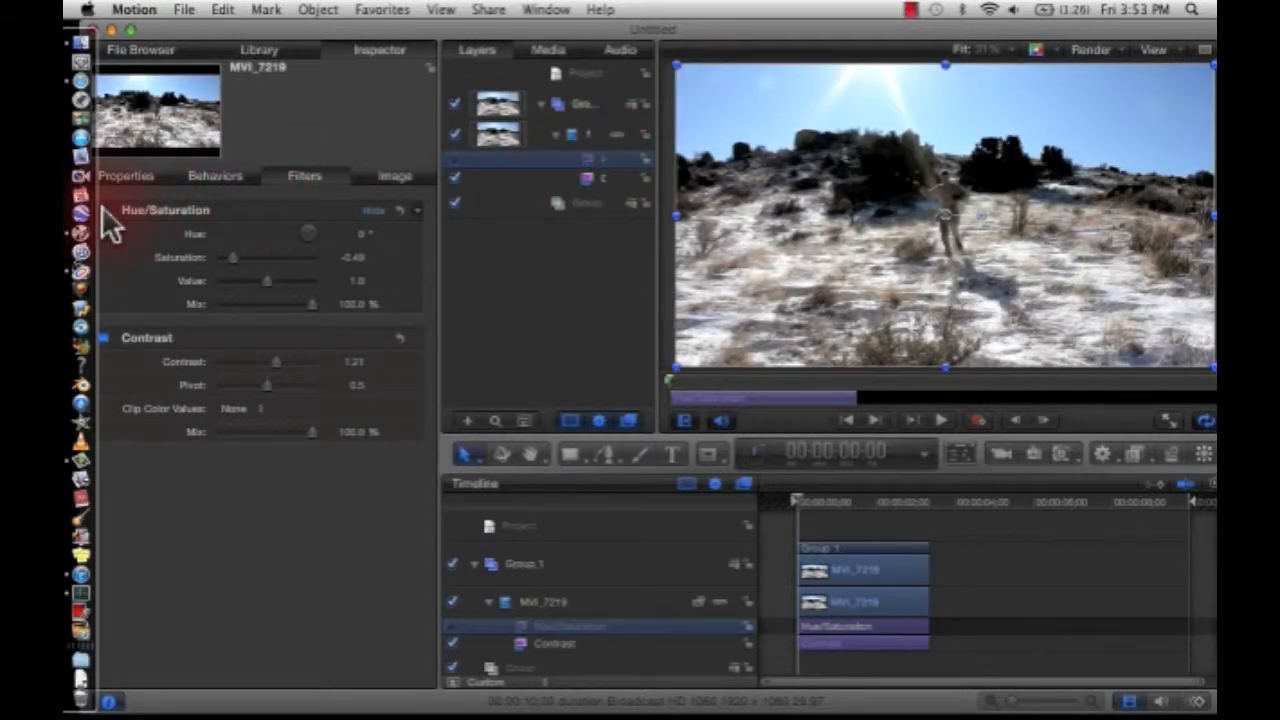
click(104, 211)
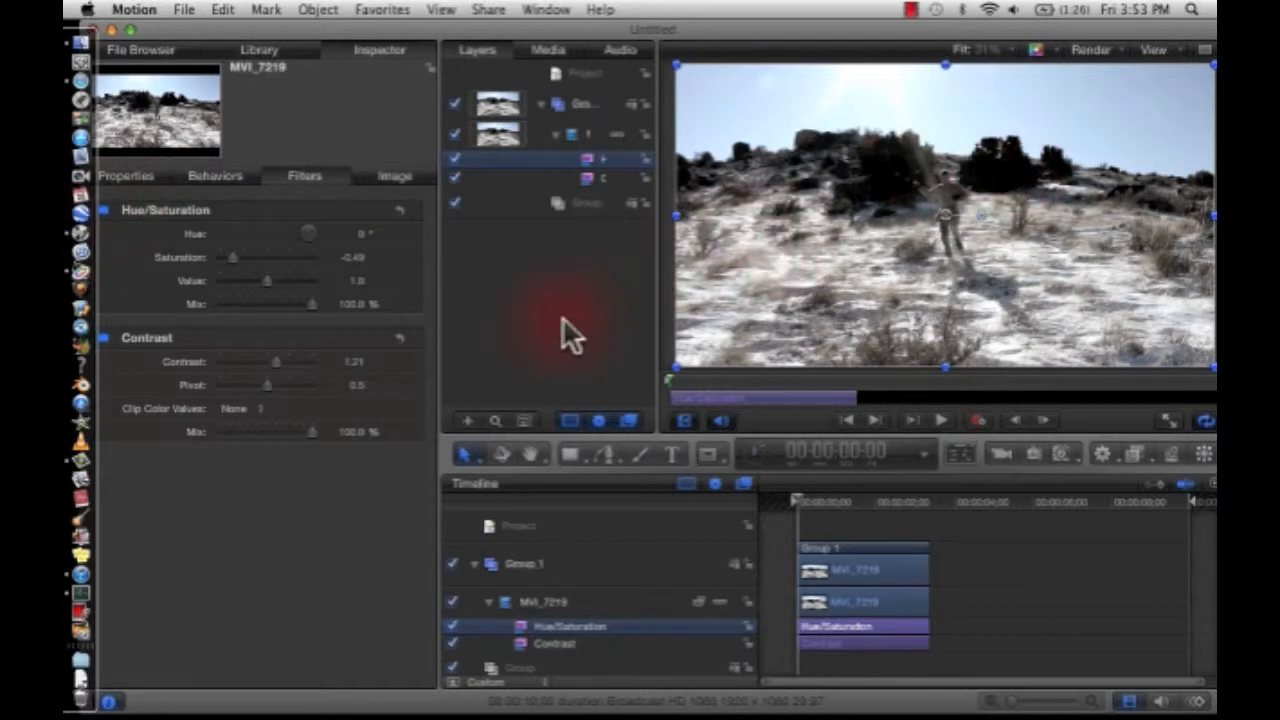
click(539, 327)
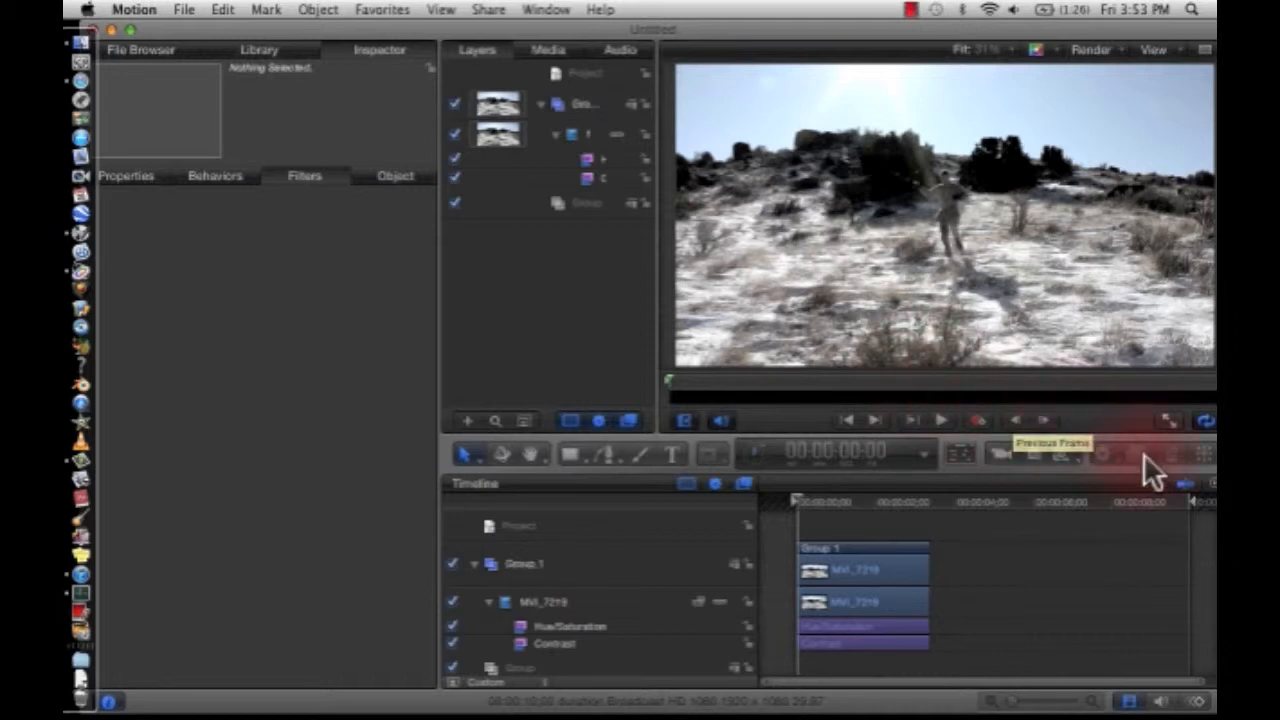
Step: Add a Sepia color correction filter to the MVI_7219 clip and set its amount to 0.18
click(851, 572)
click(1074, 384)
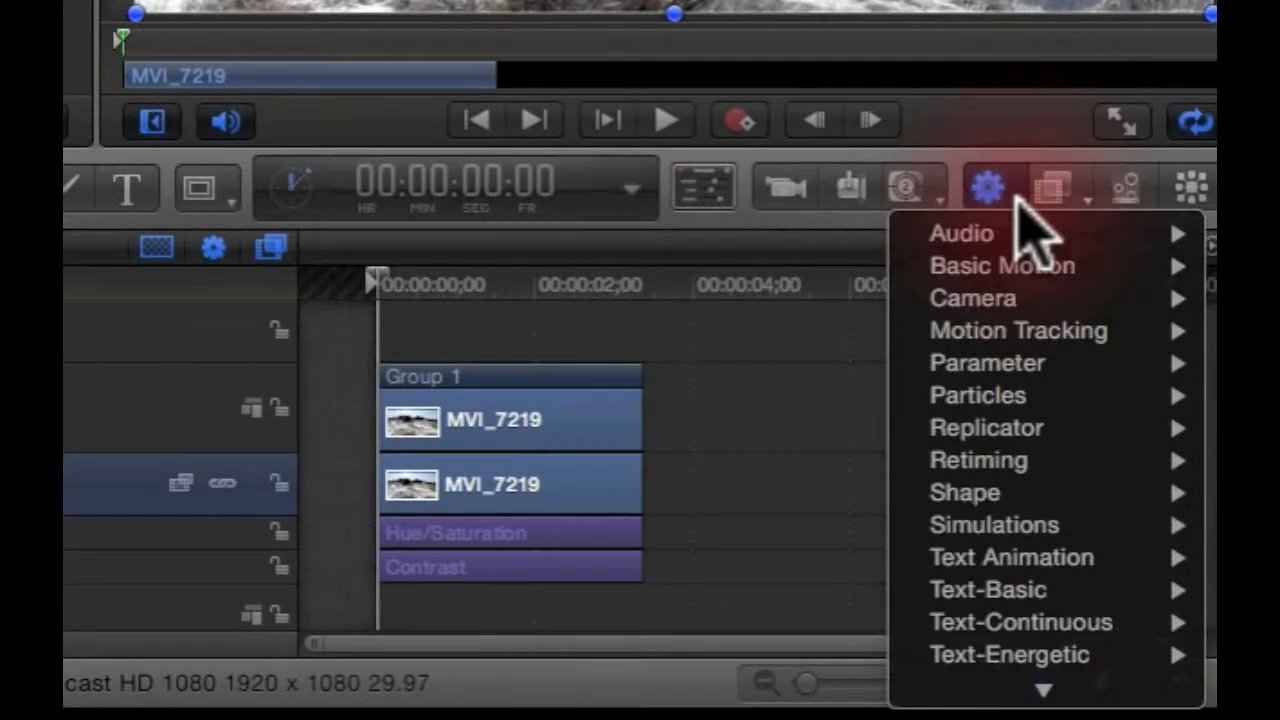
click(1052, 188)
mouse_move(1034, 318)
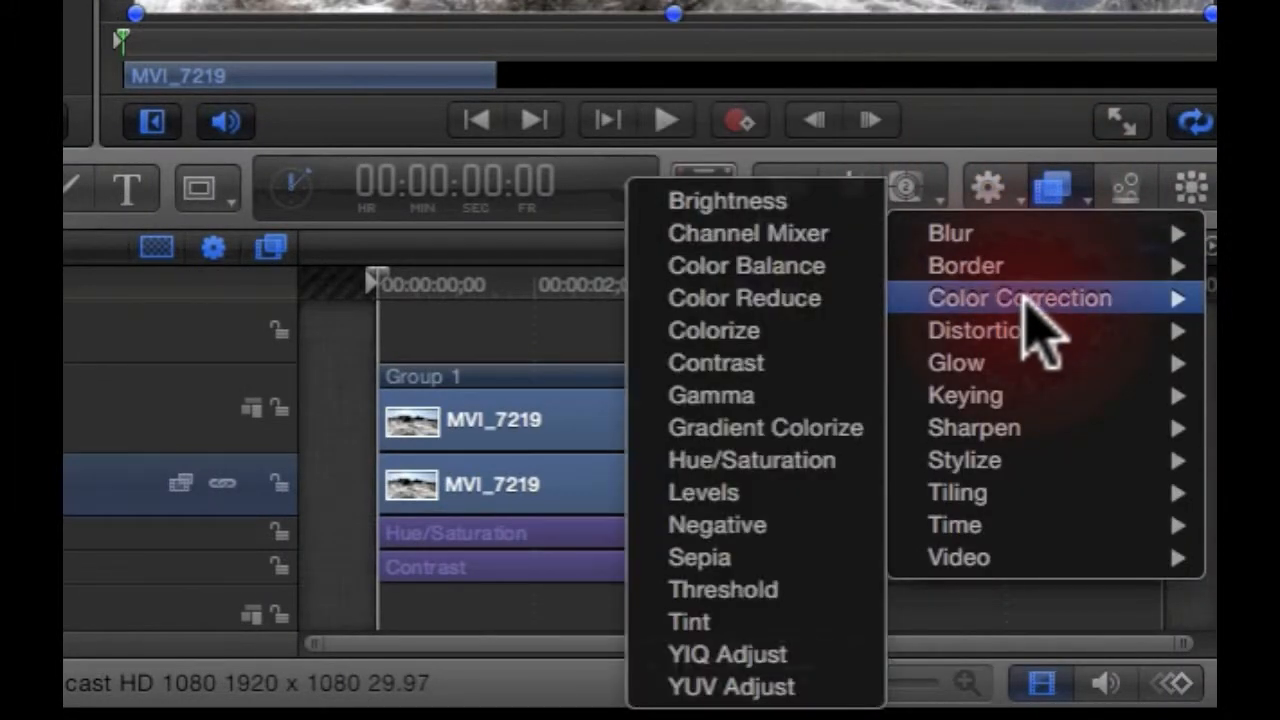
click(748, 556)
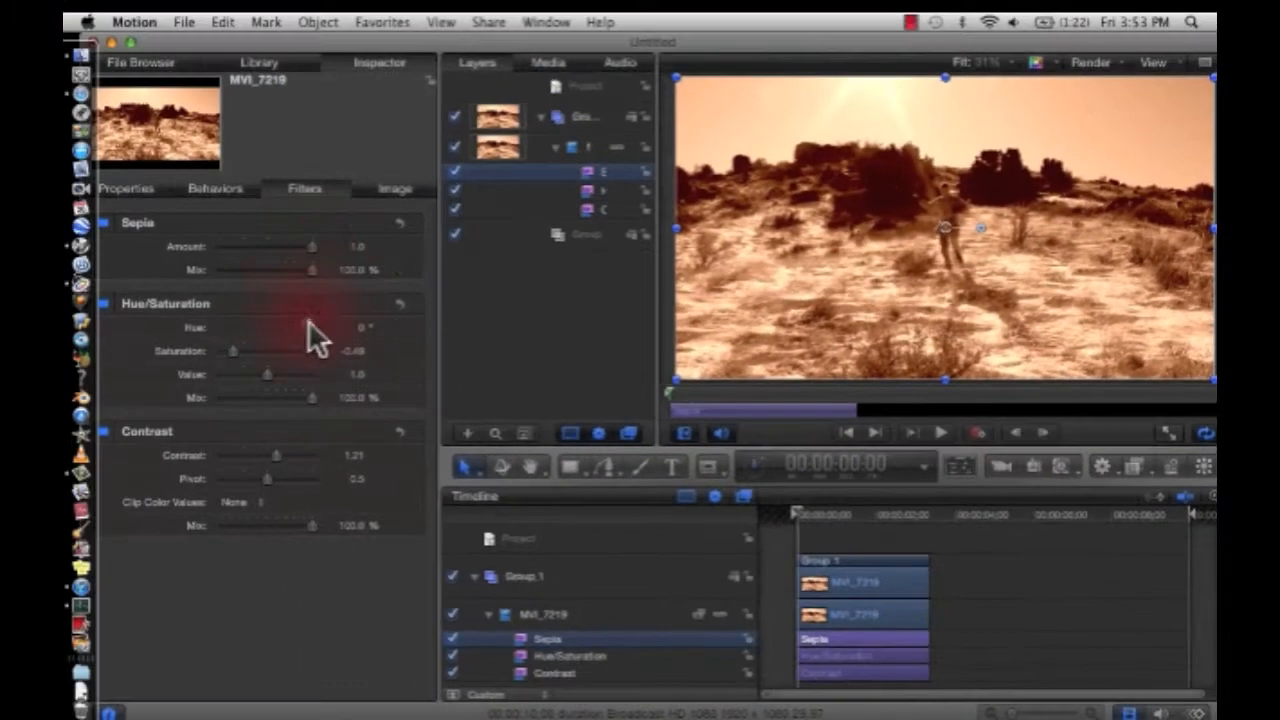
drag(310, 243, 229, 247)
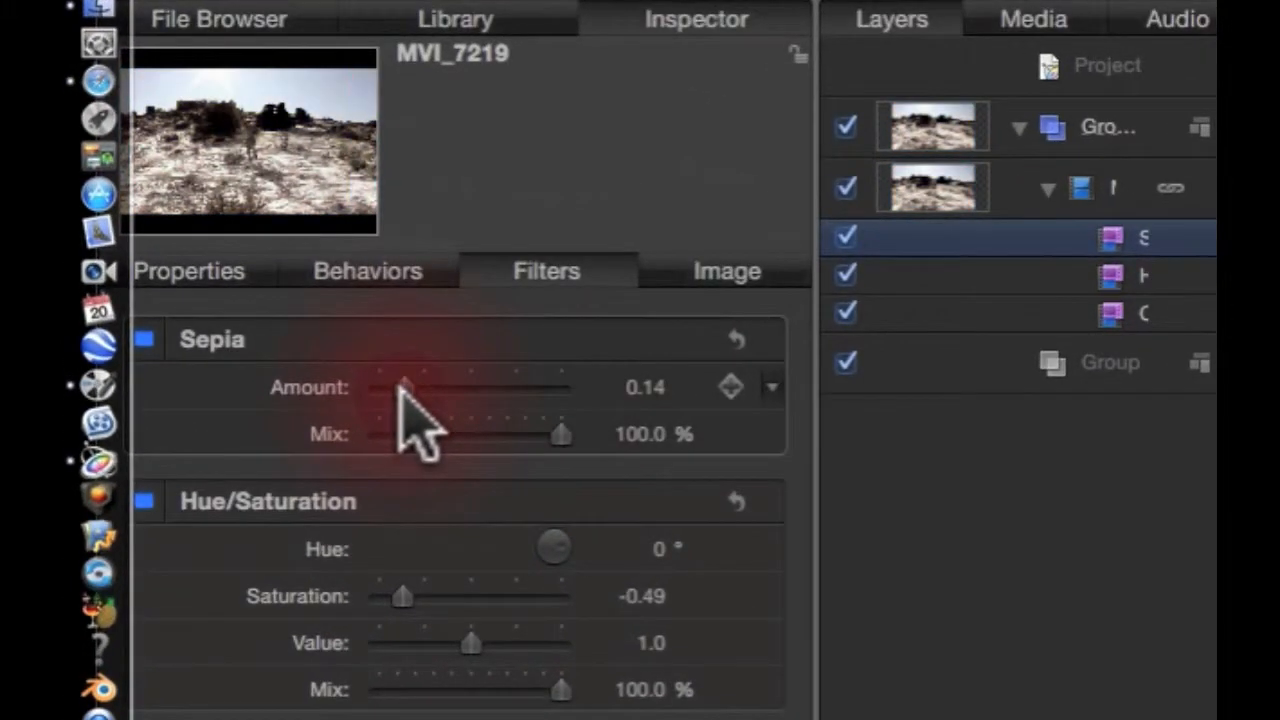
mouse_move(399, 384)
mouse_down()
mouse_move(427, 384)
mouse_move(408, 386)
mouse_up()
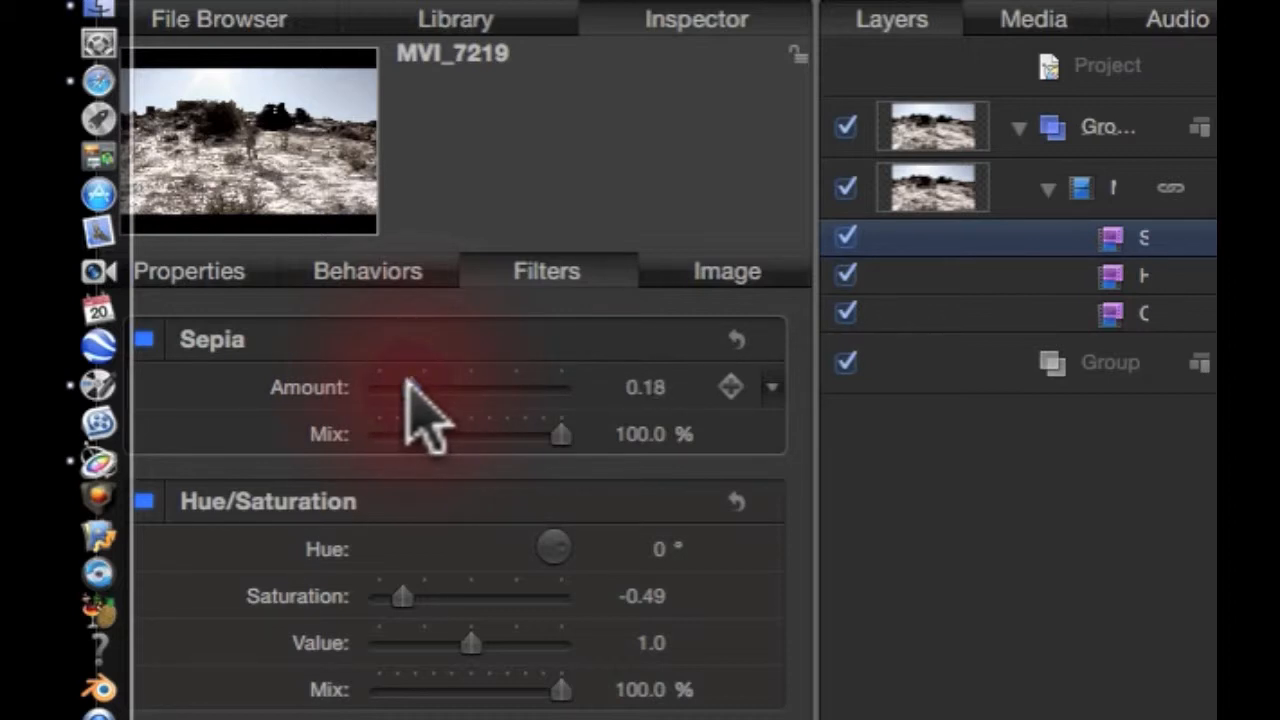
Step: Switch the Sepia filter off and on to compare the clip's look, and deselect it
click(145, 339)
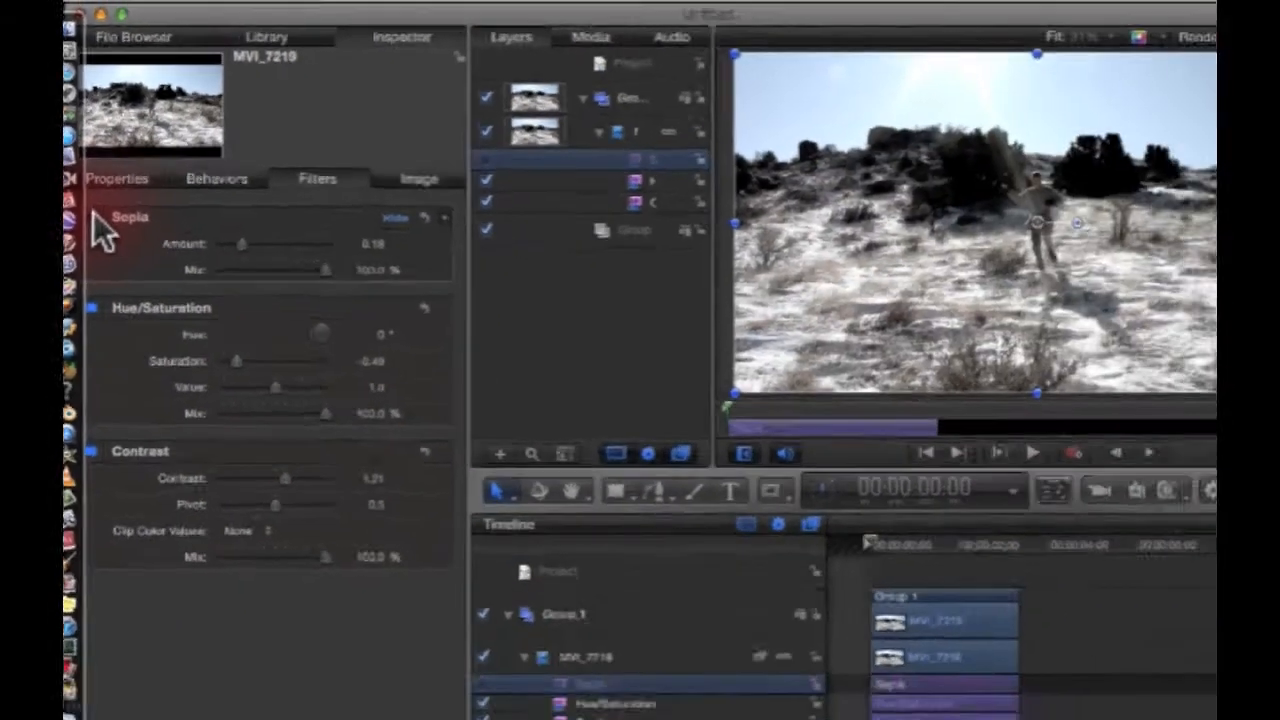
click(145, 336)
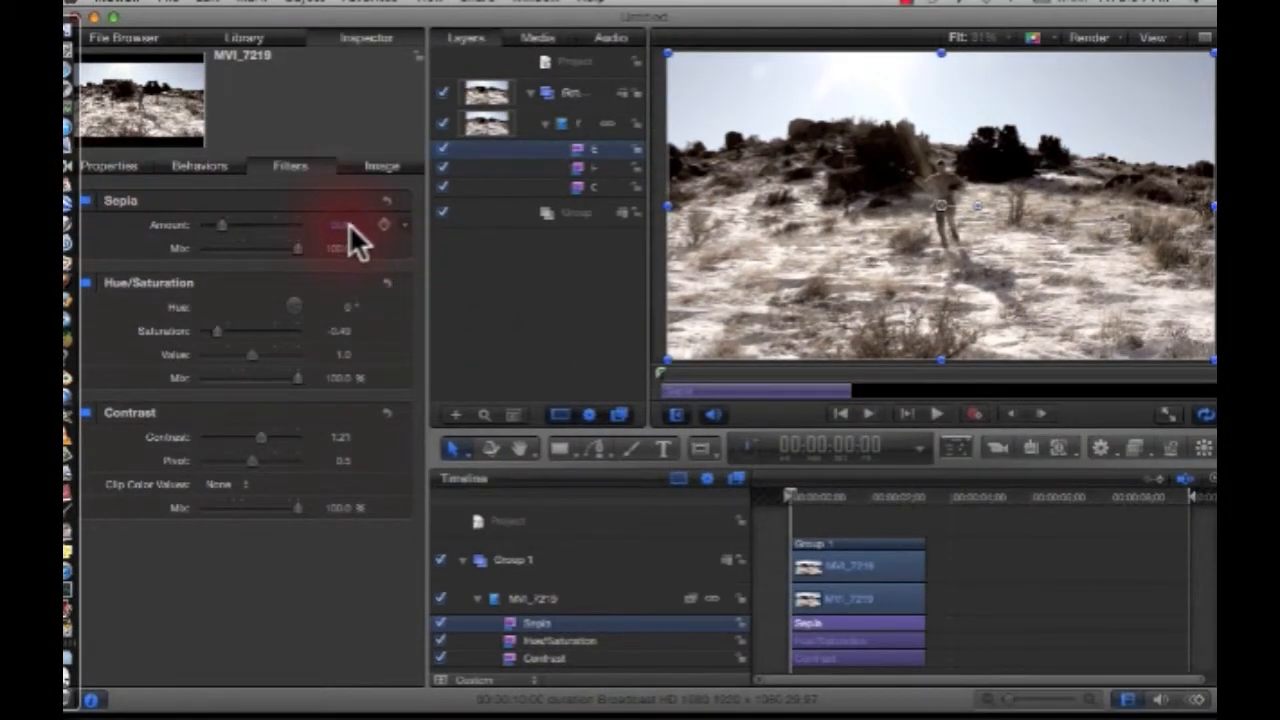
click(559, 301)
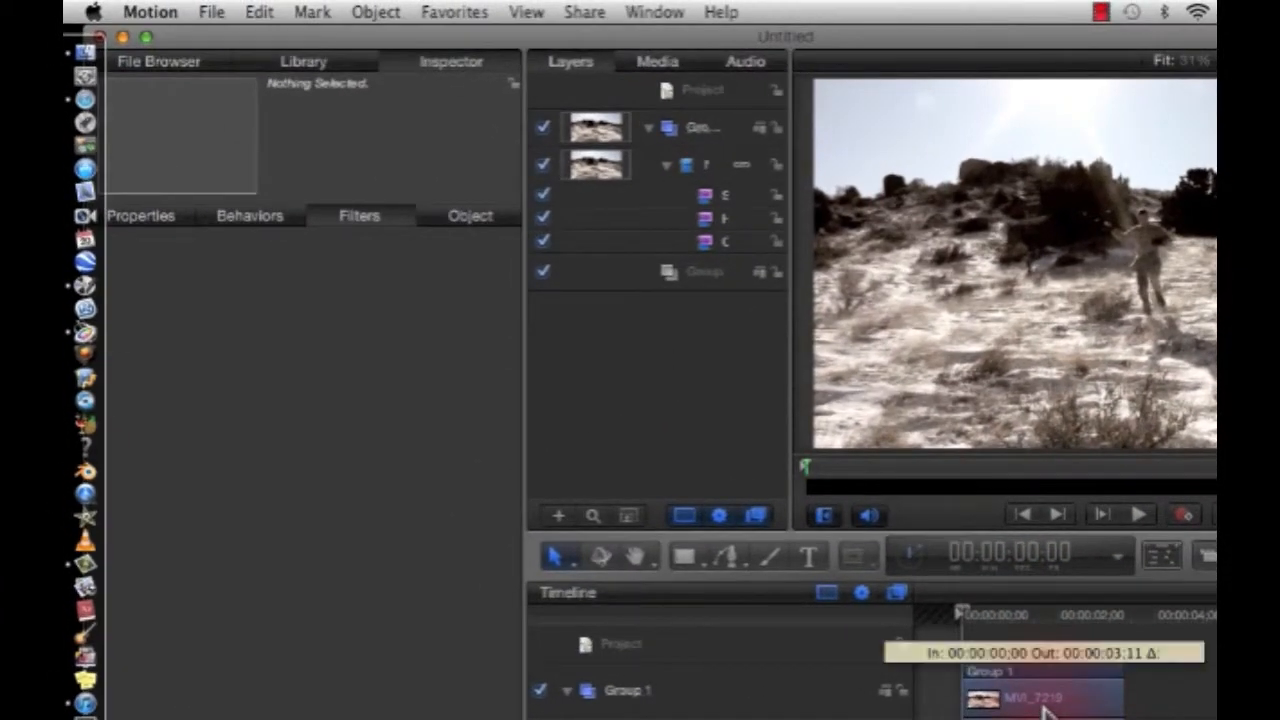
Step: With the MVI_7219 clip selected, search the library for "wide" and pick out the Widescreen filter
click(840, 574)
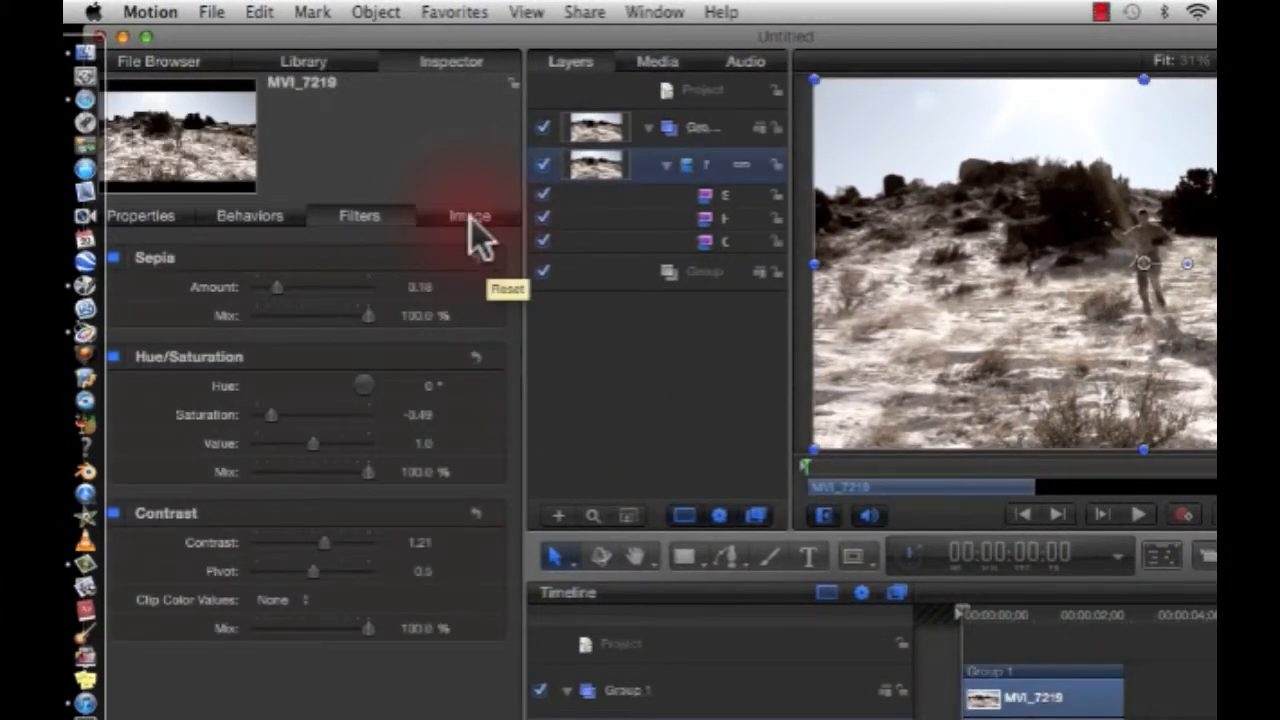
click(182, 60)
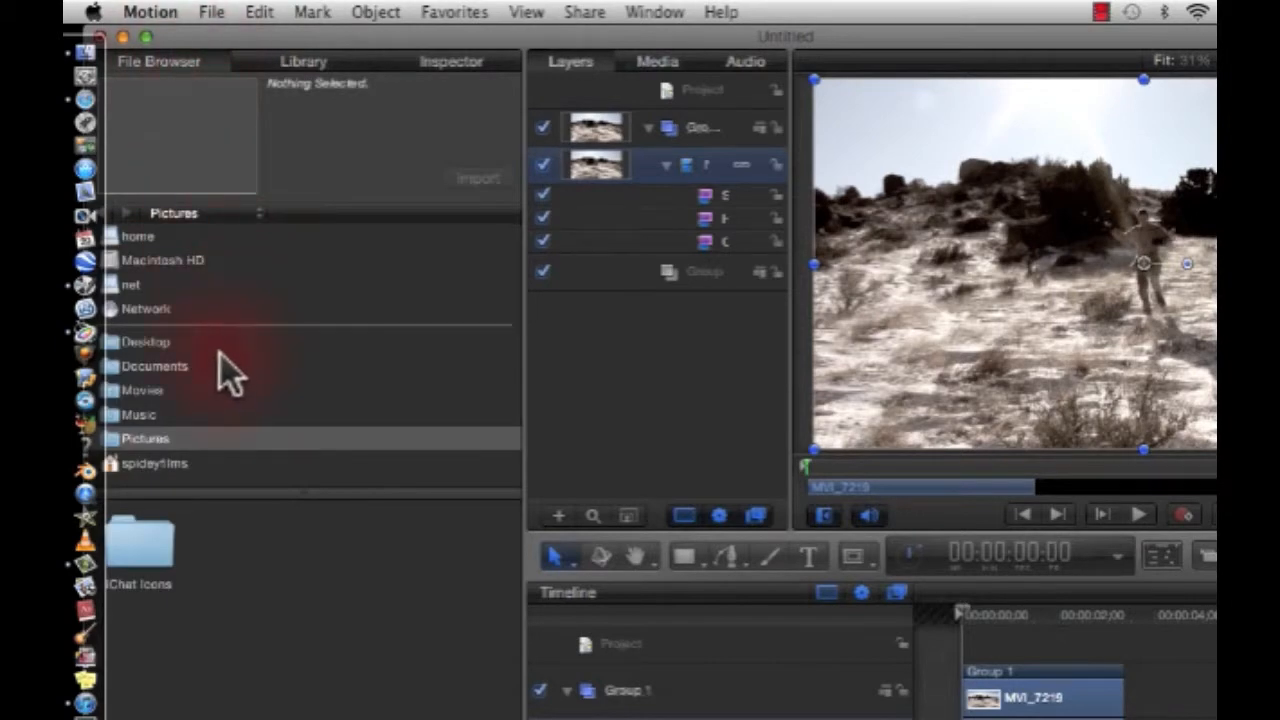
click(298, 63)
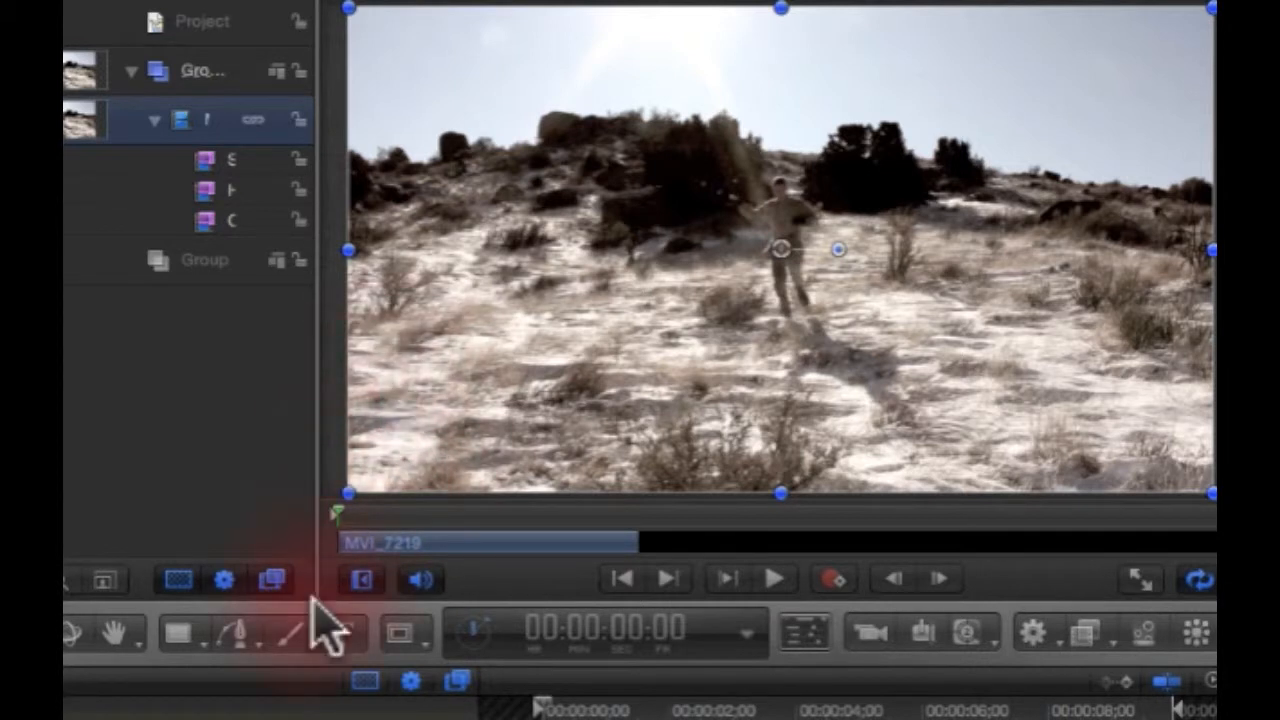
Step: Draw a full-width rectangle bar along the bottom of the frame and set its fill color to black
click(178, 636)
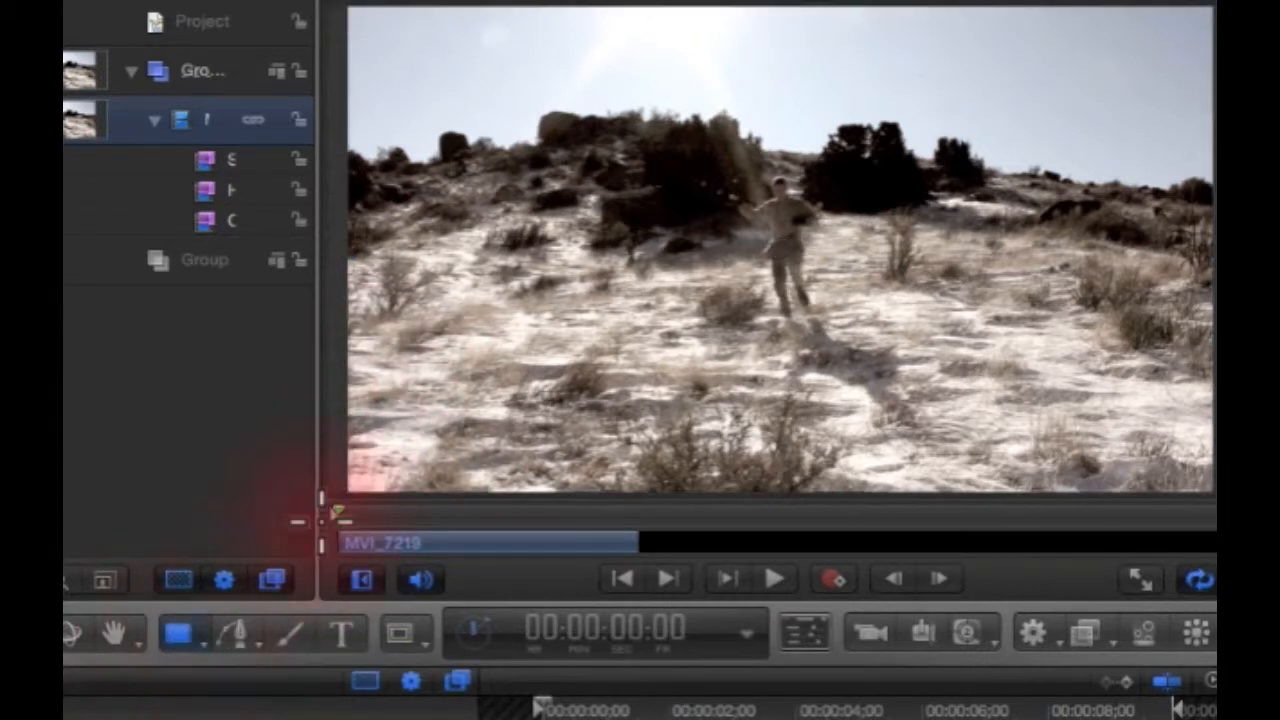
drag(360, 440, 1200, 490)
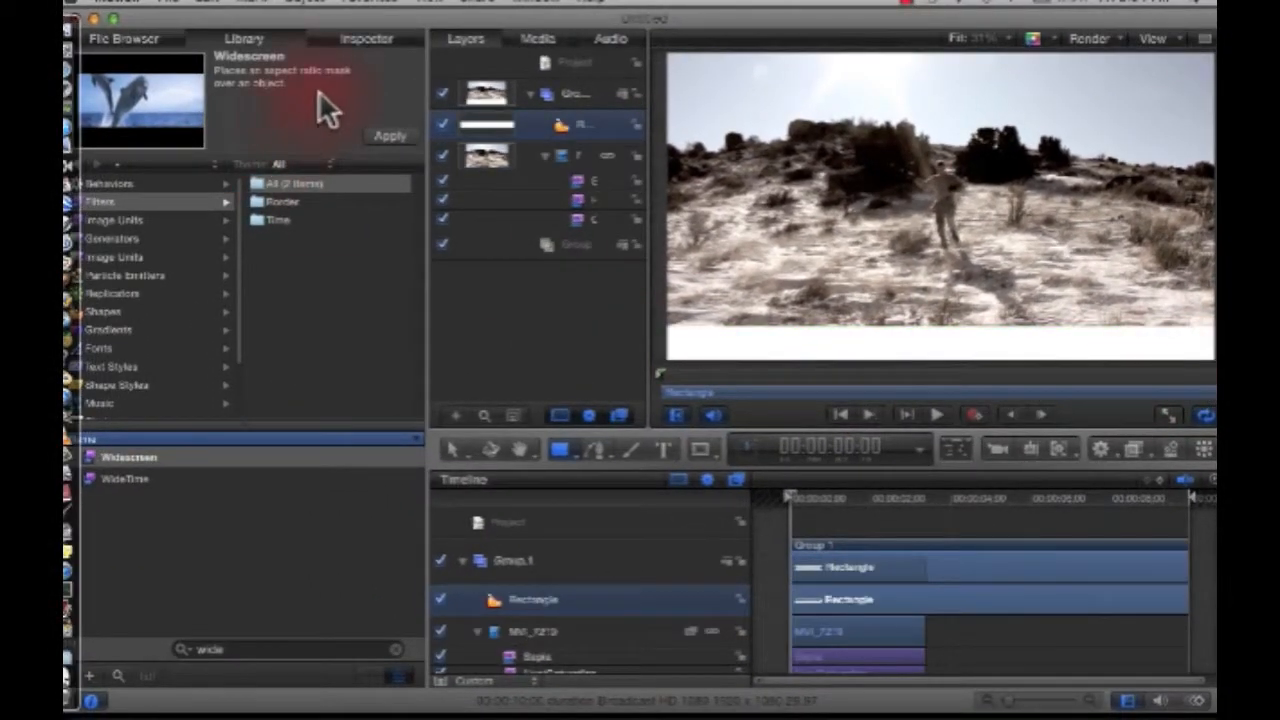
click(345, 39)
click(216, 292)
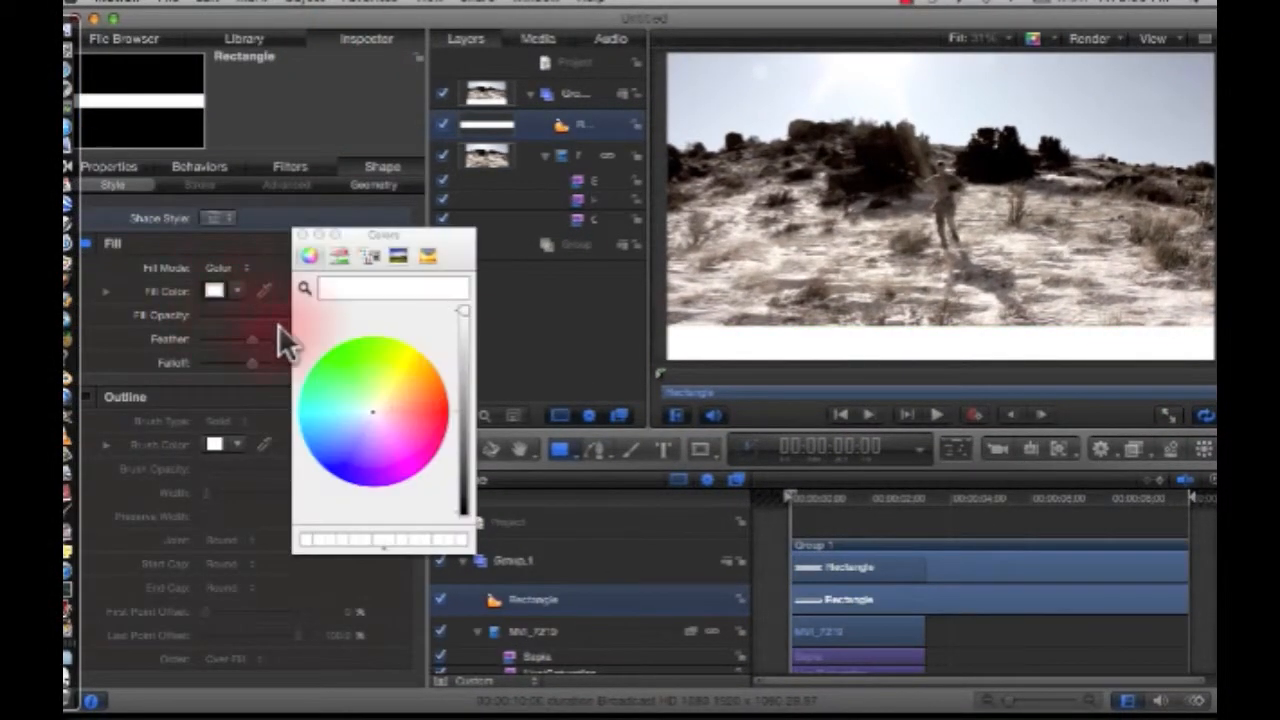
drag(460, 394, 473, 554)
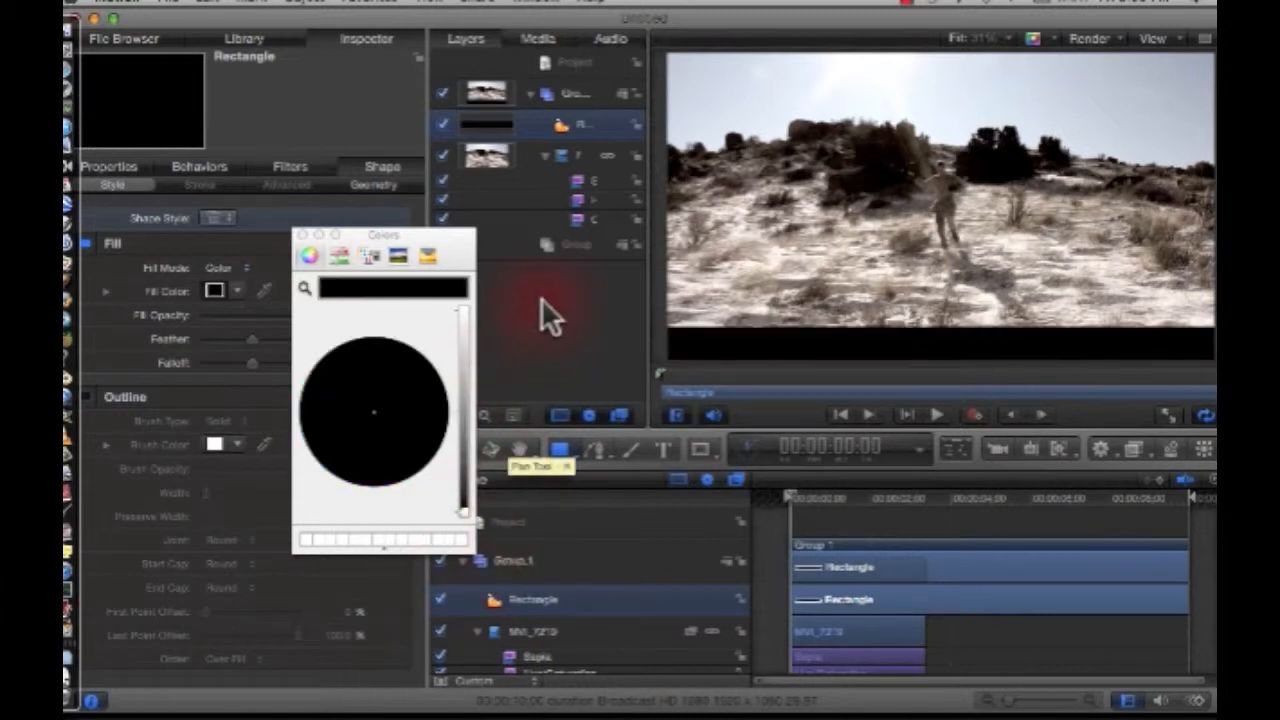
click(541, 293)
click(301, 234)
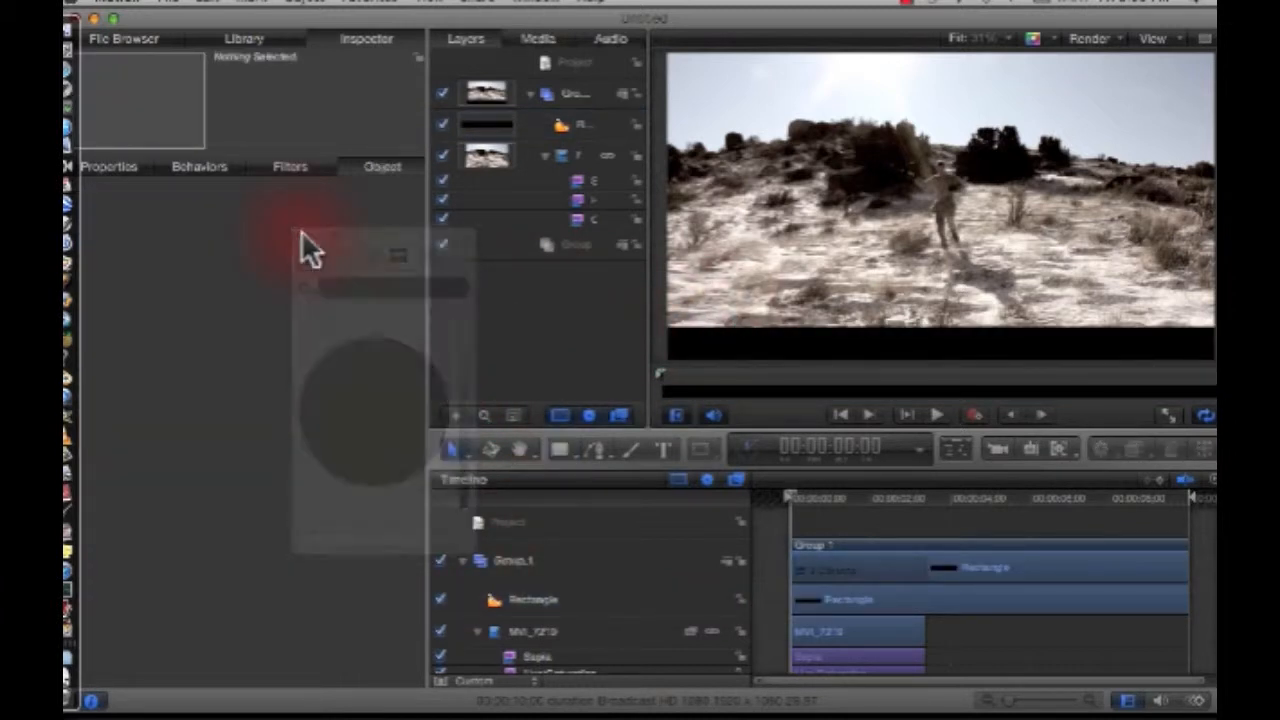
Step: Clone the black bar and move the copy to the top of the frame, at about Y 462 px
click(580, 126)
key(k)
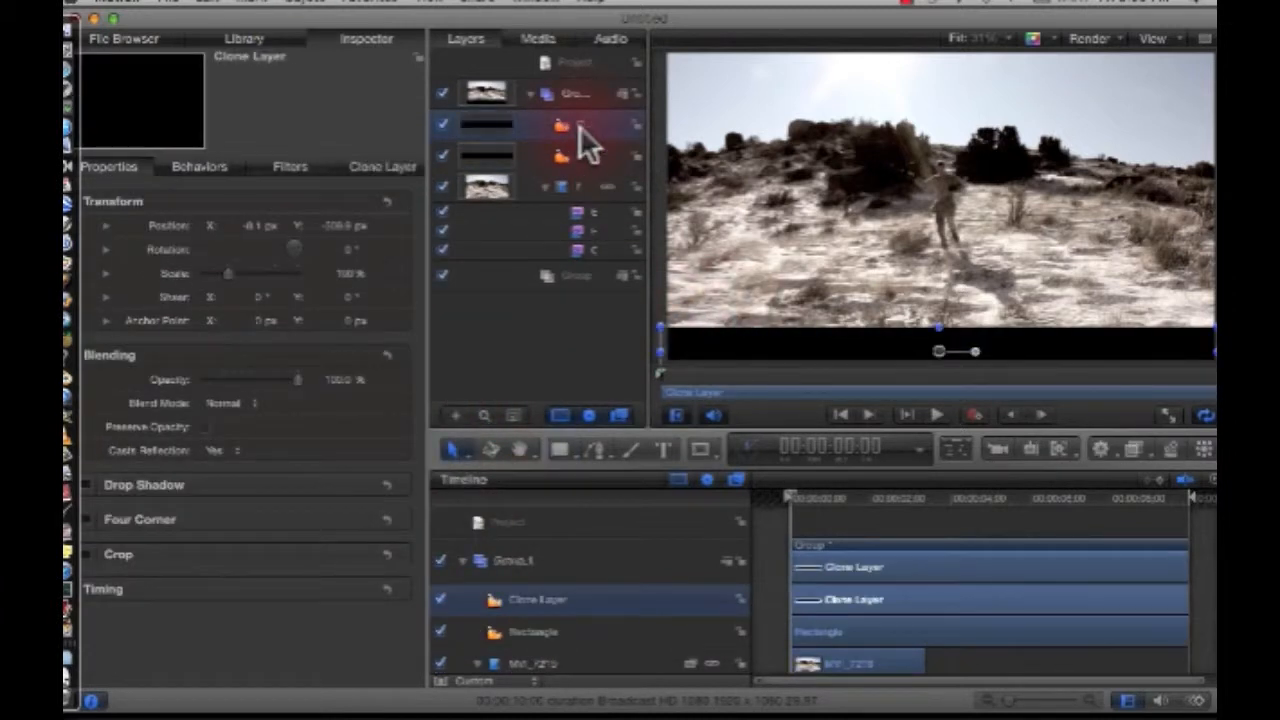
mouse_move(788, 270)
mouse_down()
mouse_move(793, 332)
mouse_move(771, 71)
mouse_move(786, 57)
mouse_move(777, 69)
mouse_move(808, 80)
mouse_move(787, 62)
mouse_up()
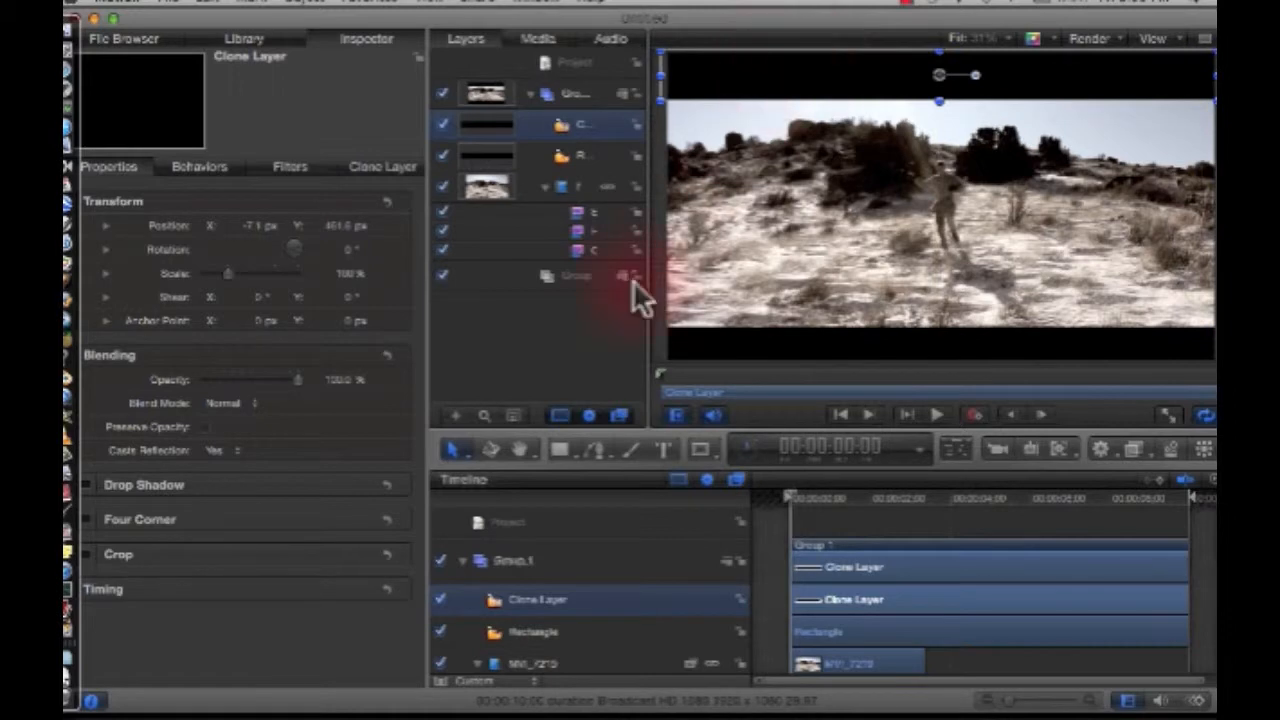
click(551, 352)
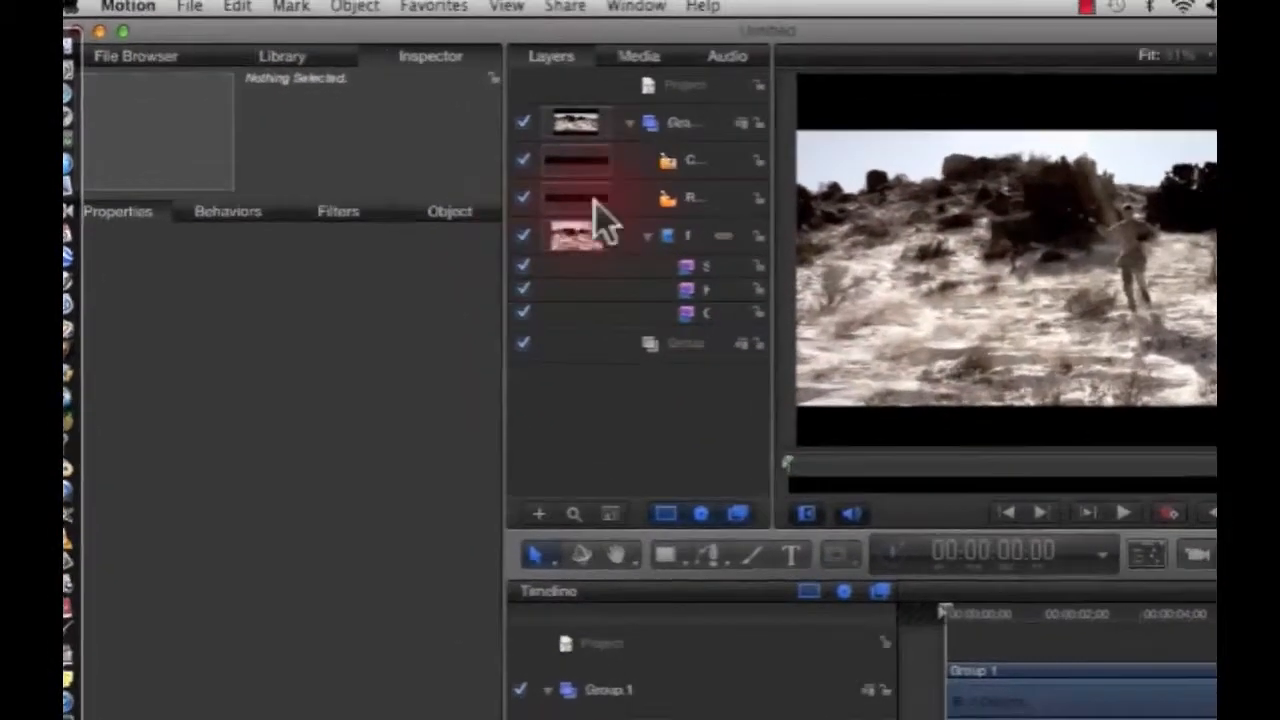
Step: Delete the cloned bar and the original black rectangle from the group
click(578, 122)
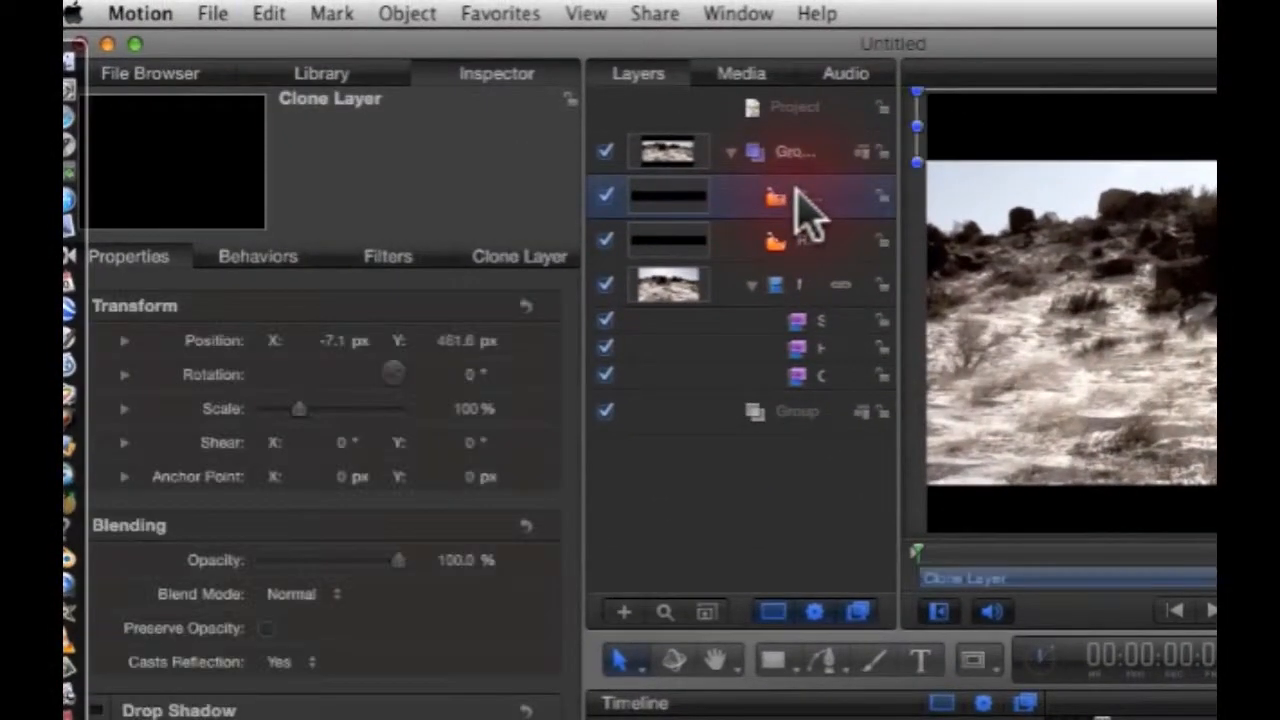
key(Delete)
click(803, 205)
key(Delete)
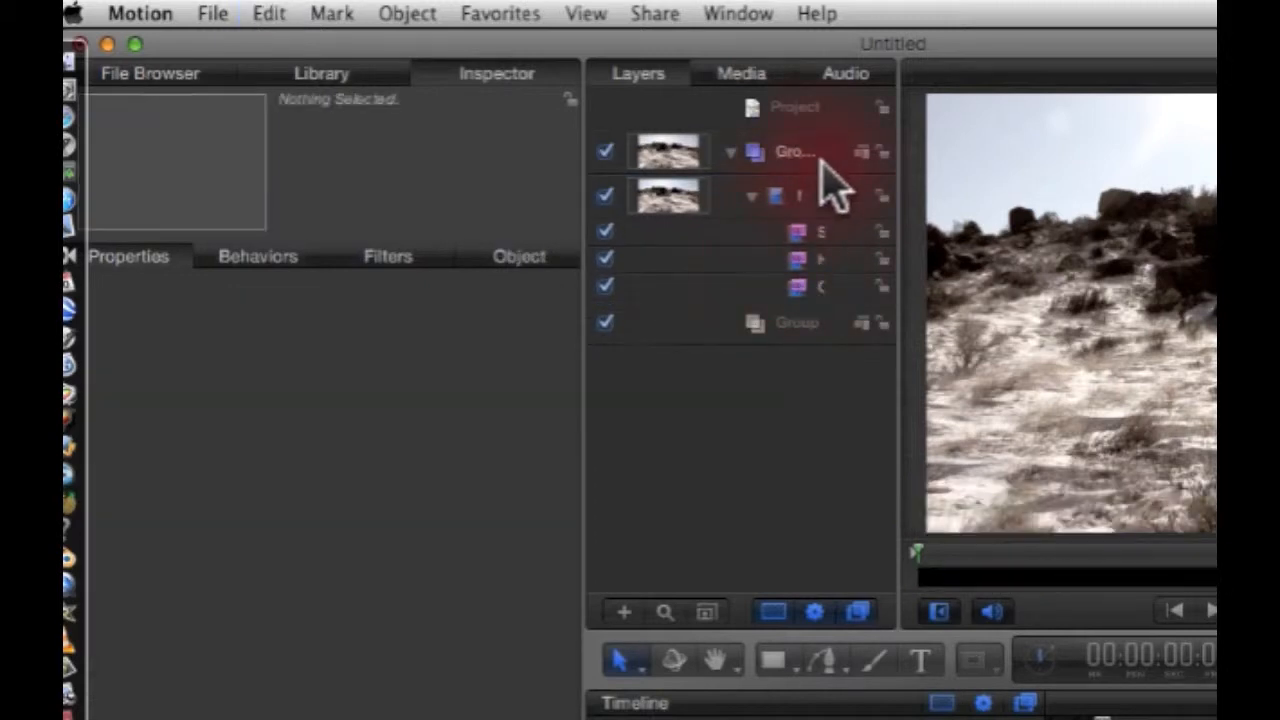
Step: Add the Widescreen filter to the MVI_7219 clip and set its border size to 10
click(792, 208)
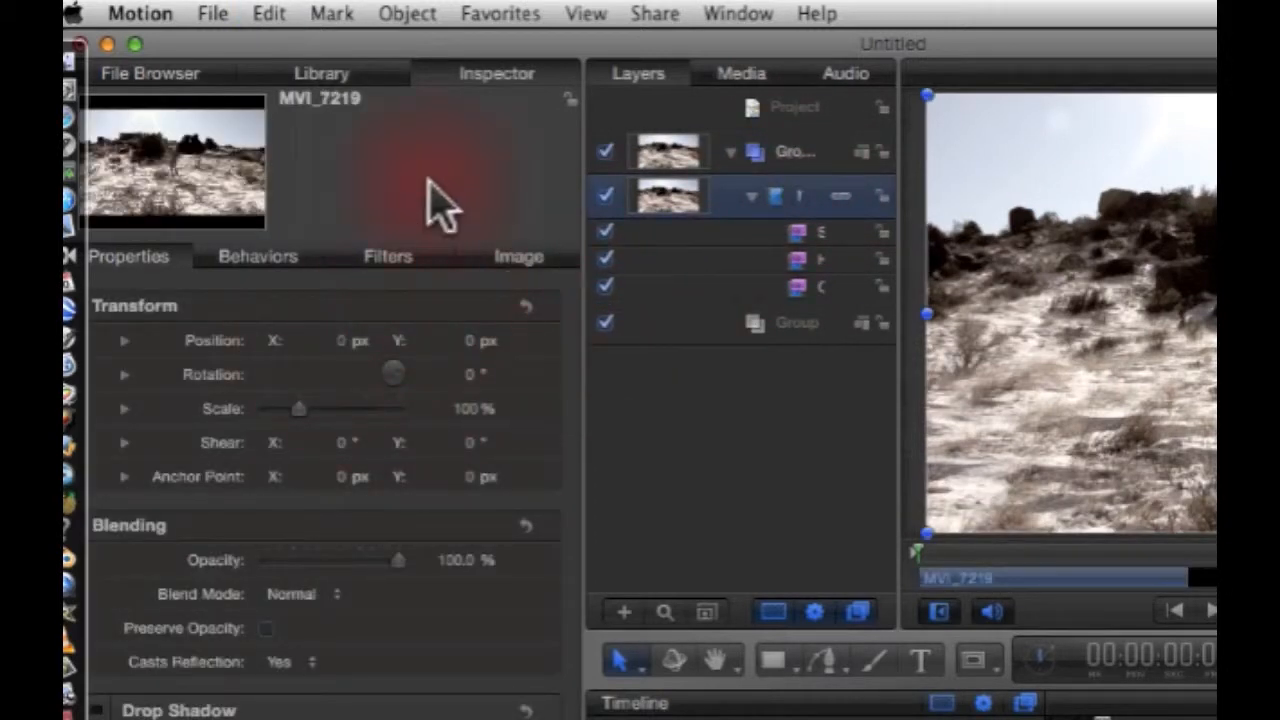
click(320, 78)
drag(171, 680, 800, 205)
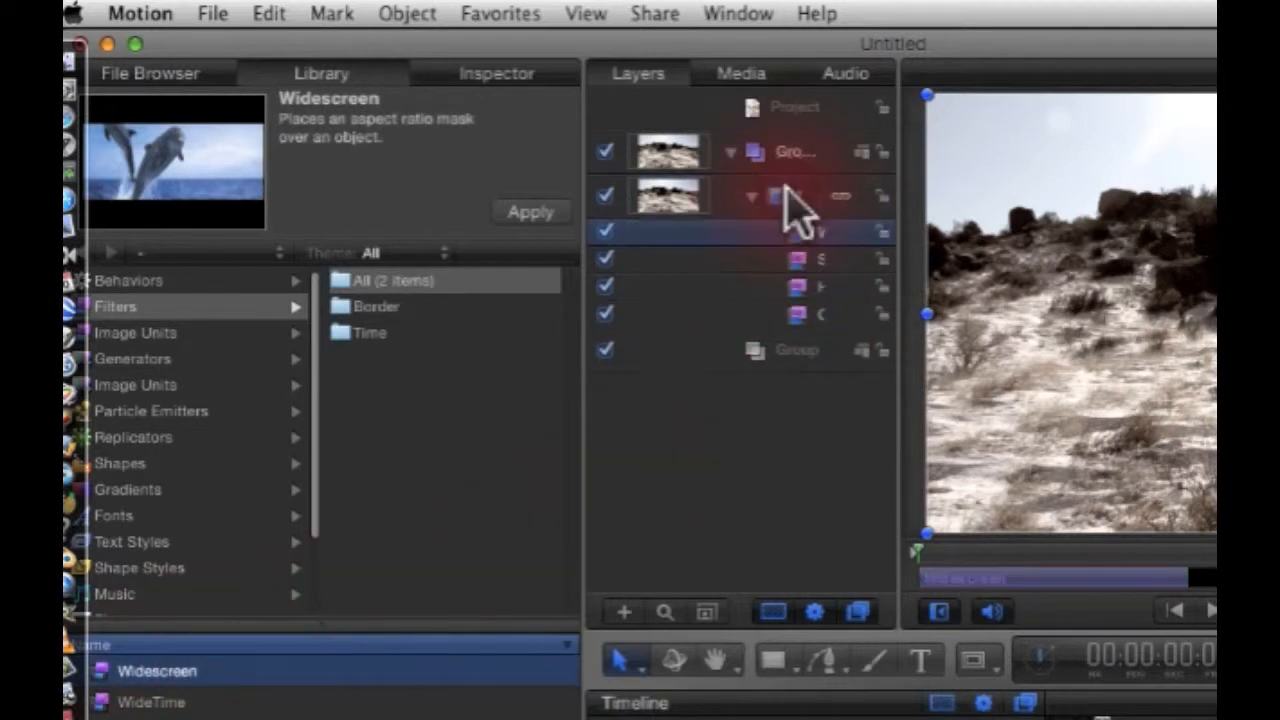
click(495, 74)
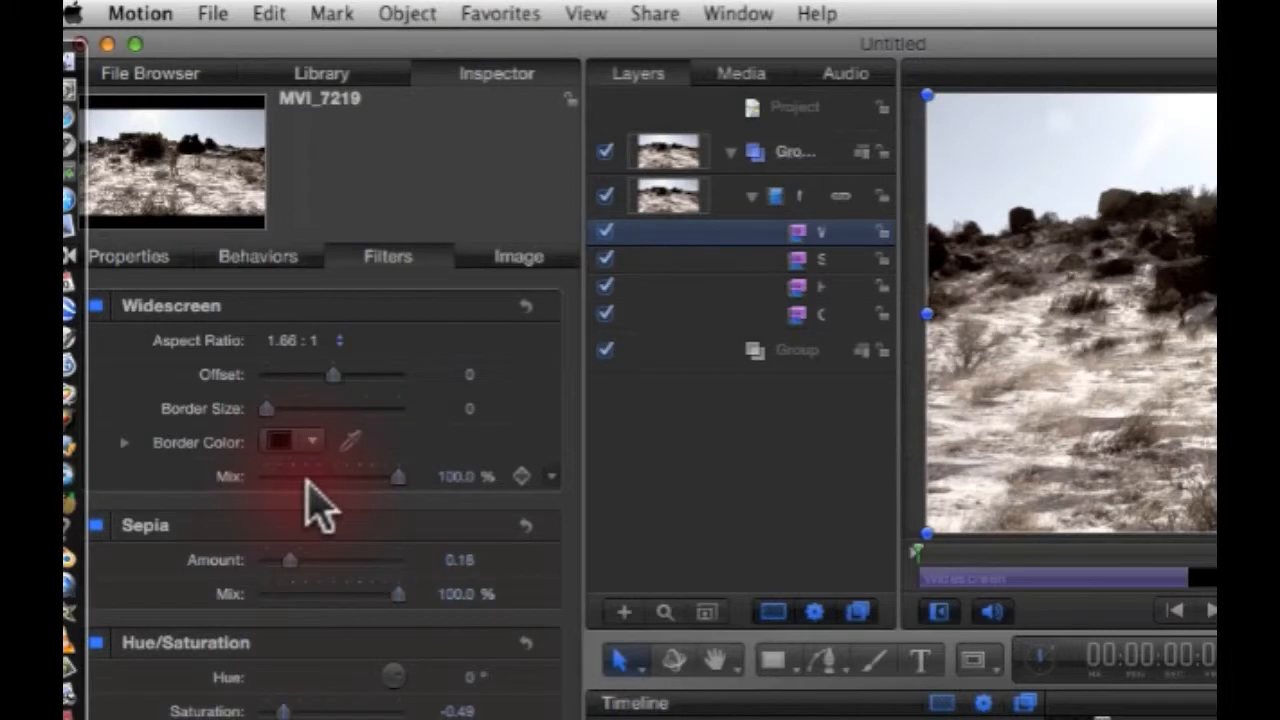
drag(264, 409, 529, 406)
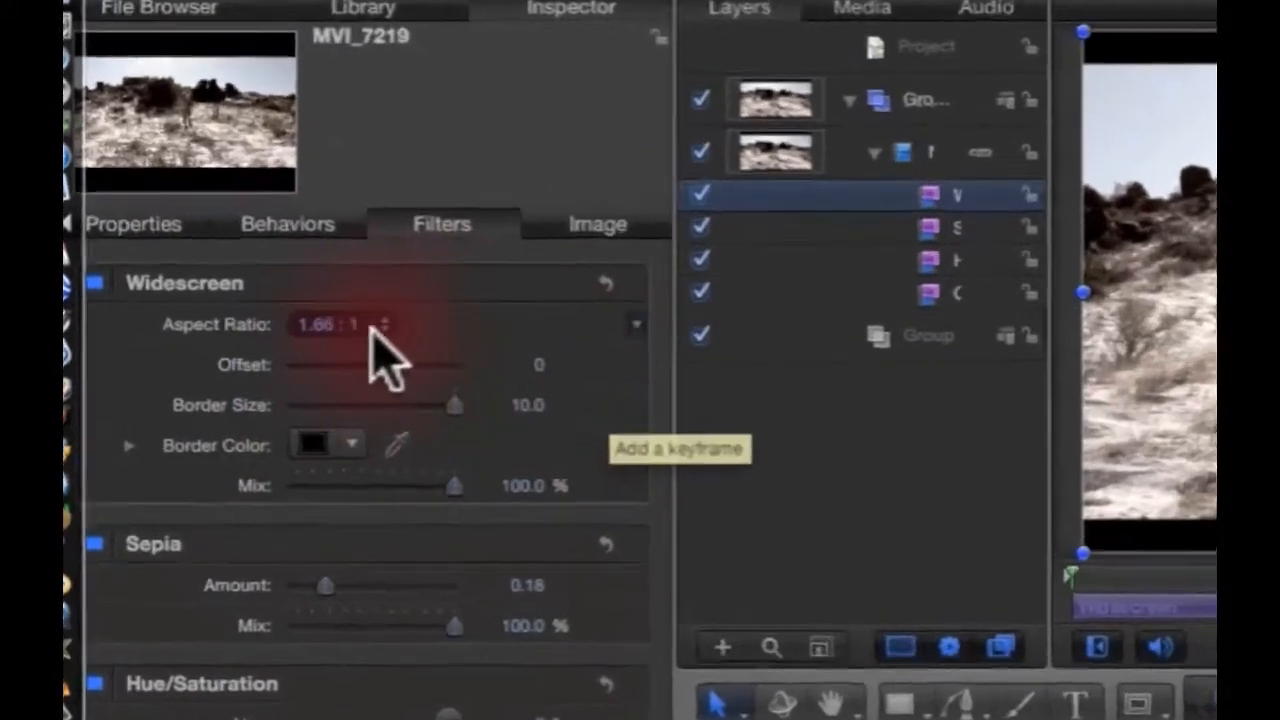
Step: Try the Widescreen filter's 3.00 : 1 aspect ratio, settle on 1.78 : 1, and deselect the clip
click(330, 340)
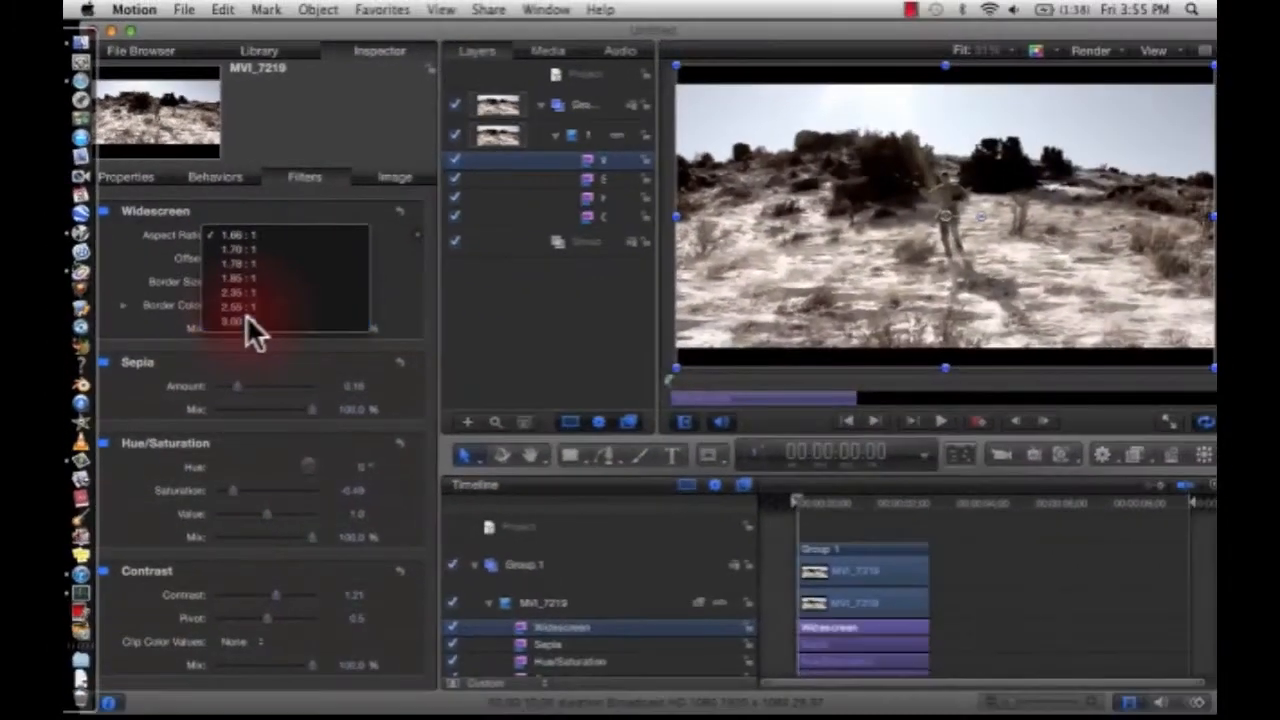
click(383, 481)
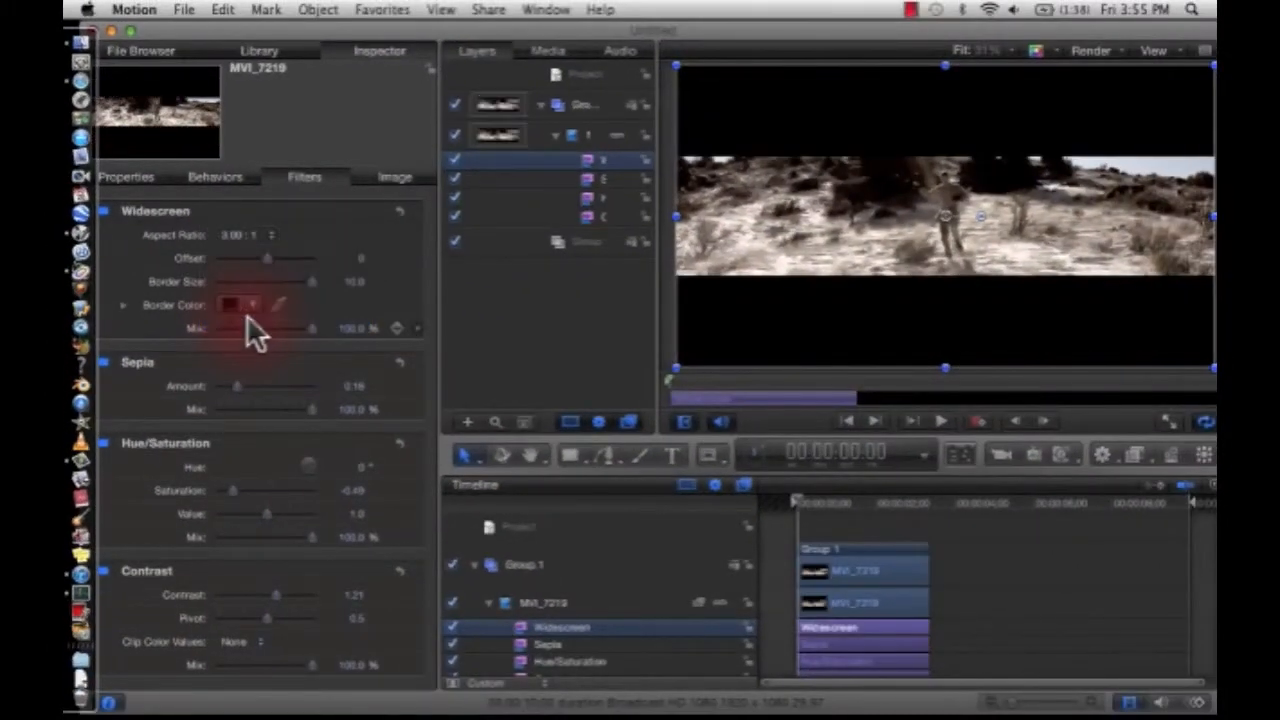
click(246, 235)
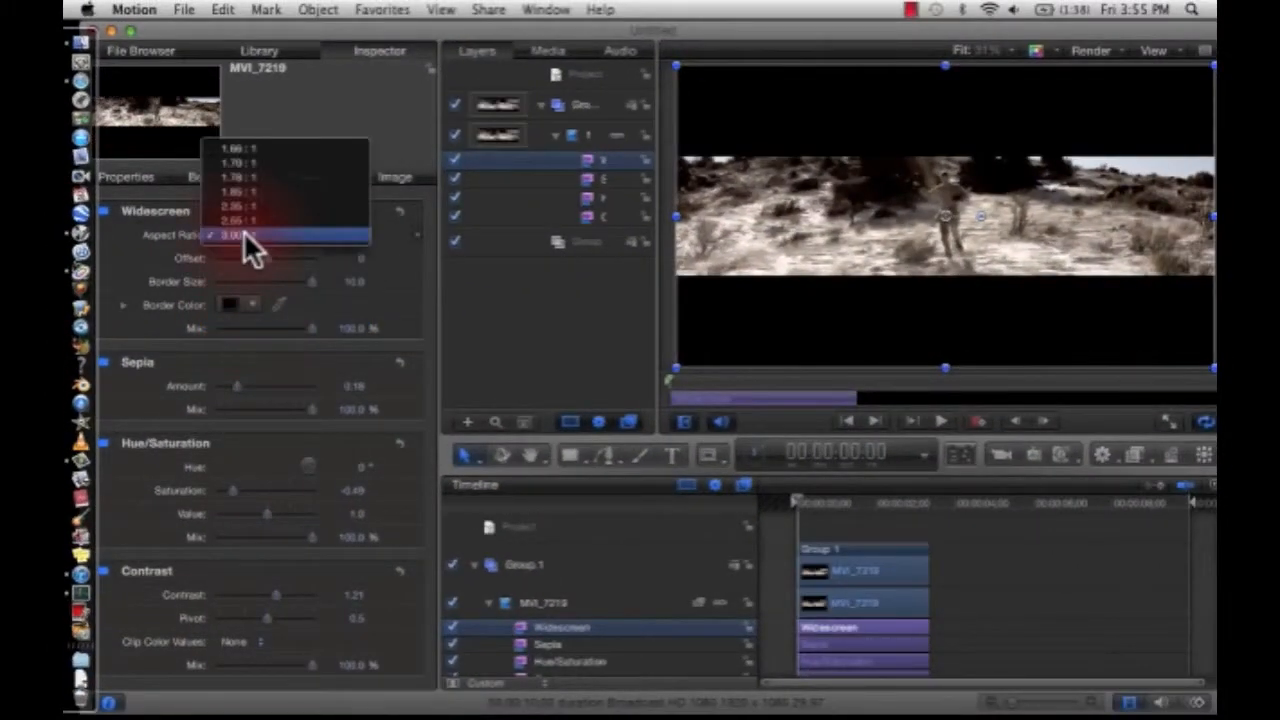
click(279, 180)
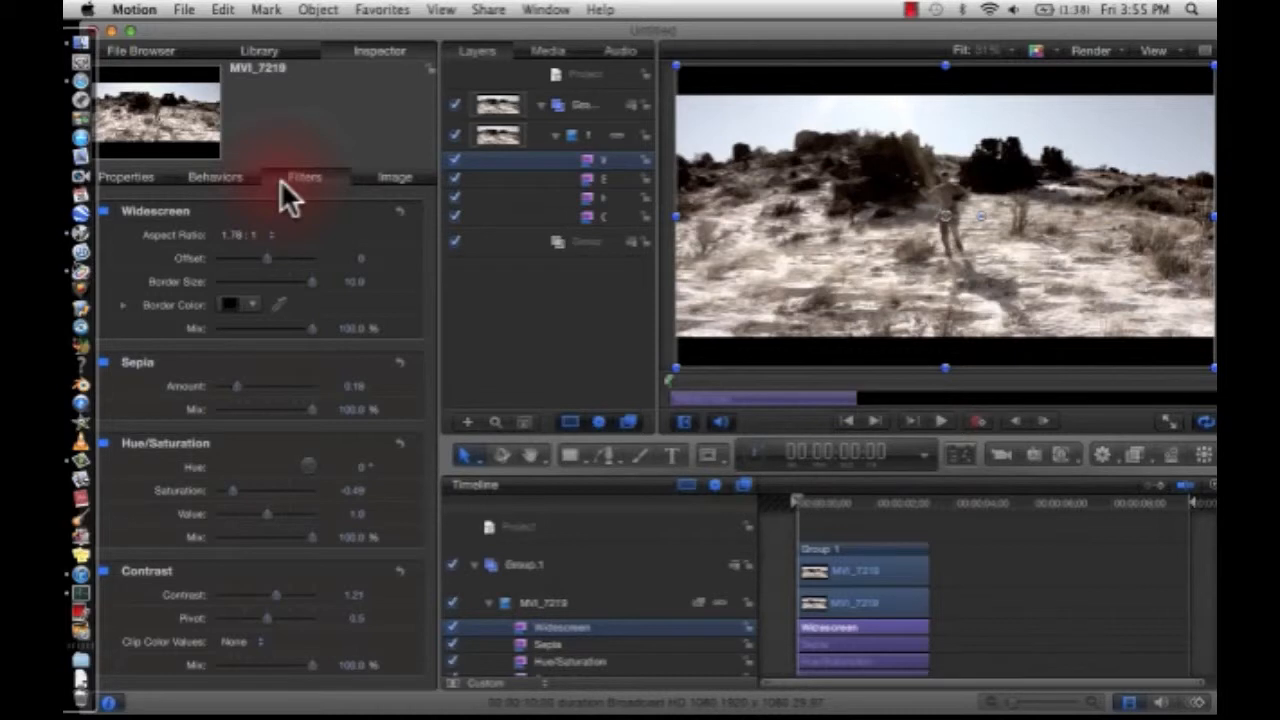
click(556, 360)
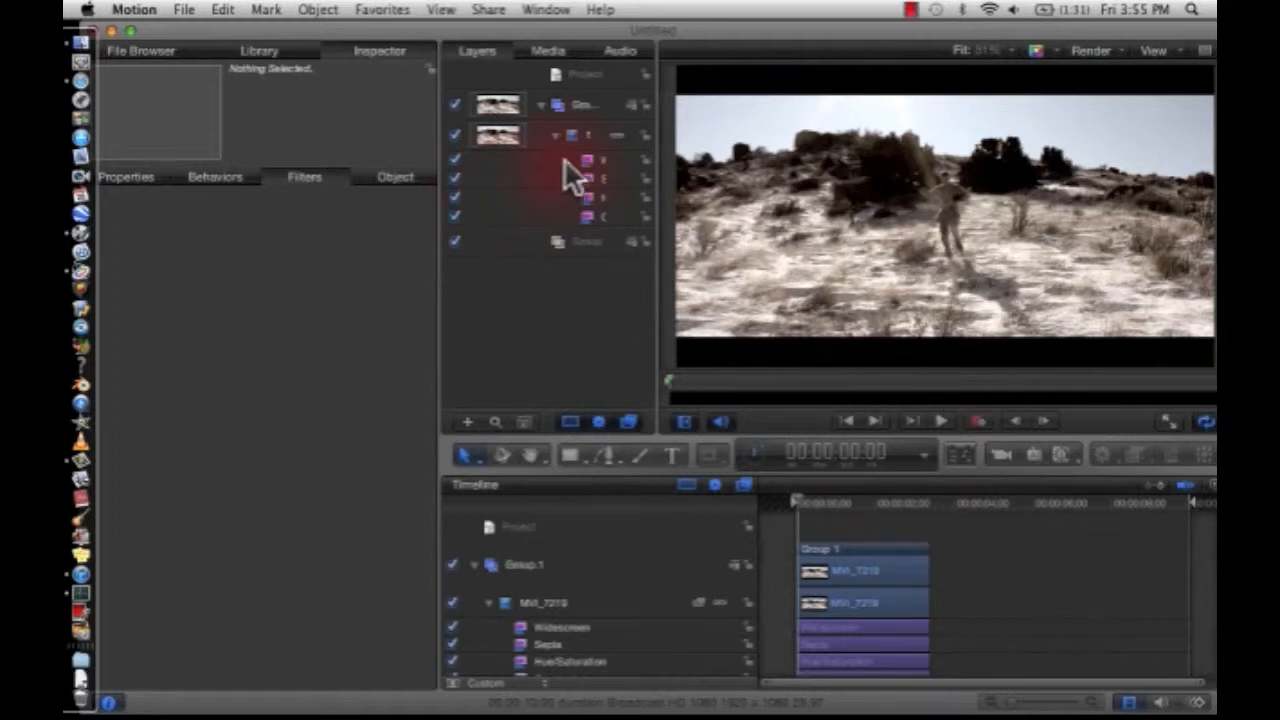
Step: Switch off all four filters on the MVI_7219 clip to view the original footage
click(537, 159)
shift+click(539, 214)
right_click(539, 213)
click(476, 318)
drag(455, 156, 457, 234)
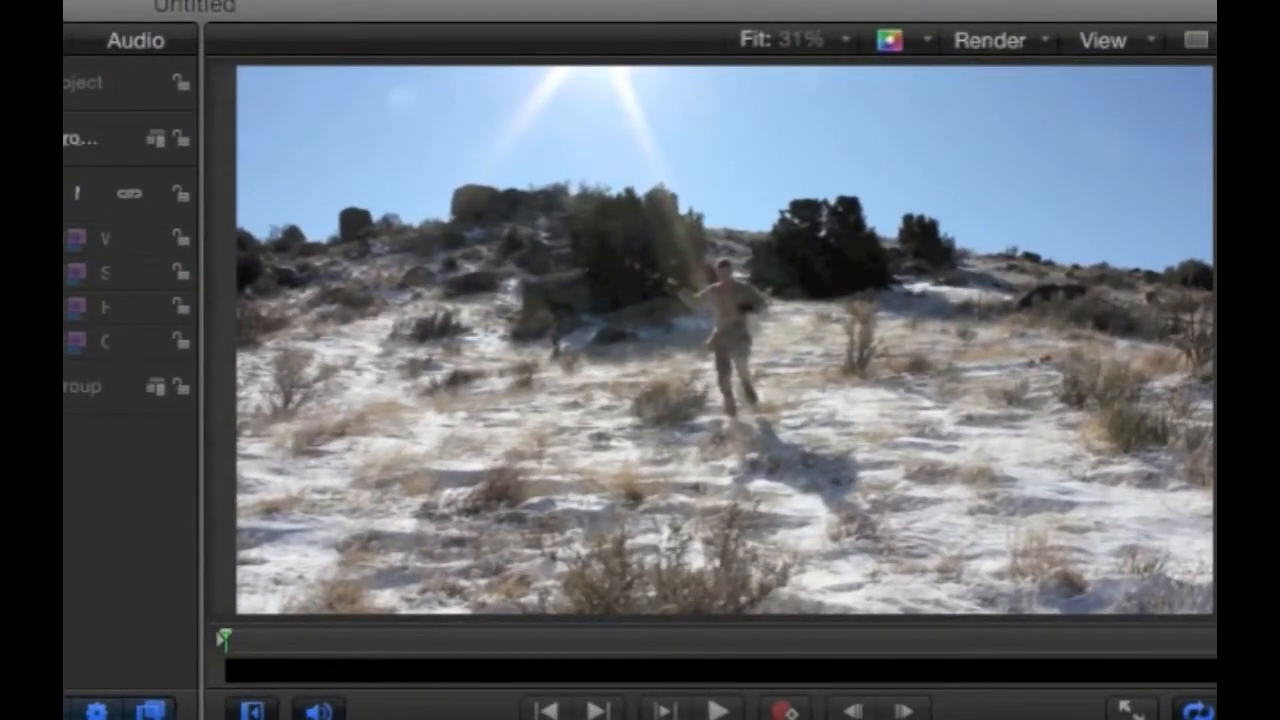
Step: Switch the Contrast, Hue/Saturation, Sepia and Widescreen filters back on one by one to compare each effect
click(66, 342)
click(66, 307)
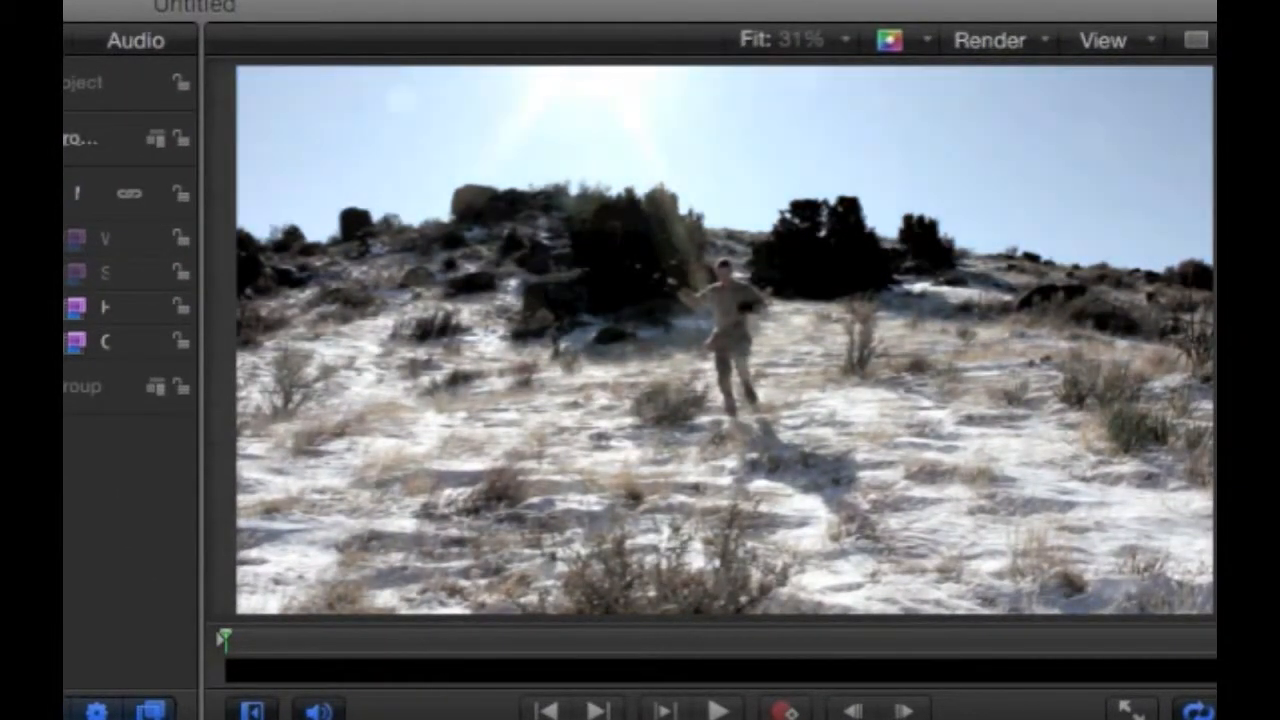
click(66, 272)
click(66, 238)
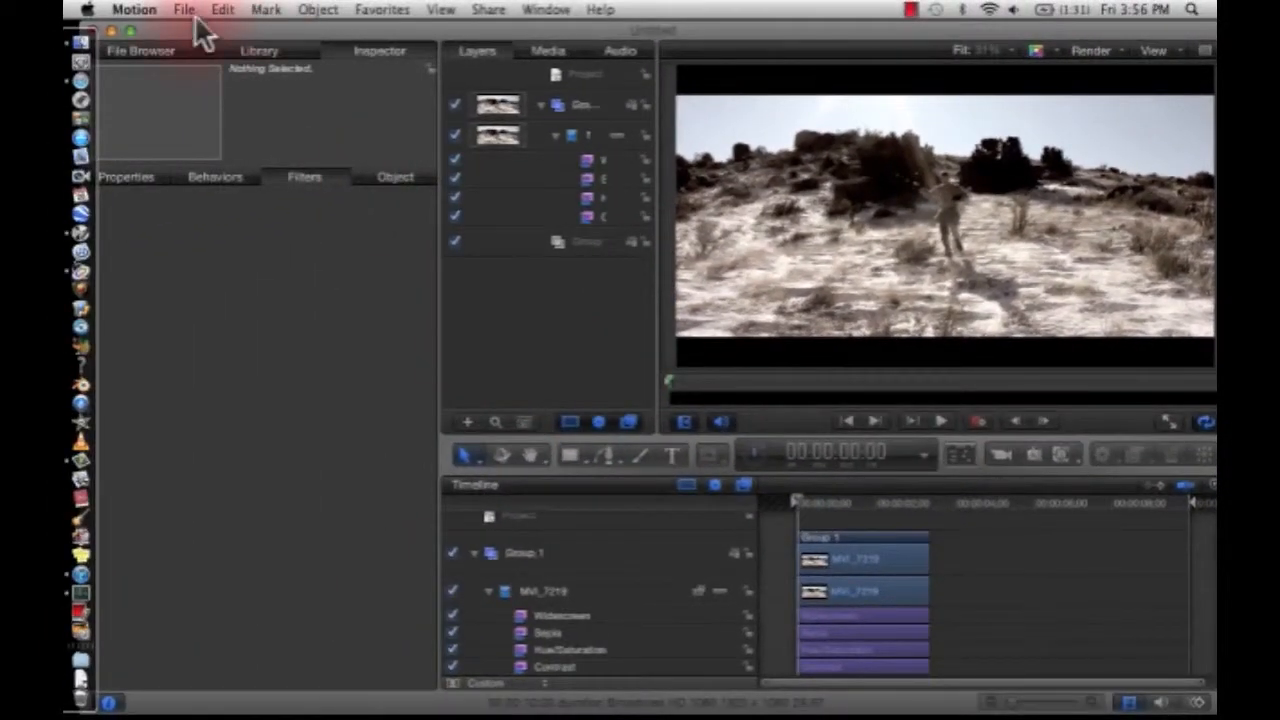
Step: Close the Untitled project without saving its changes
drag(175, 28, 229, 29)
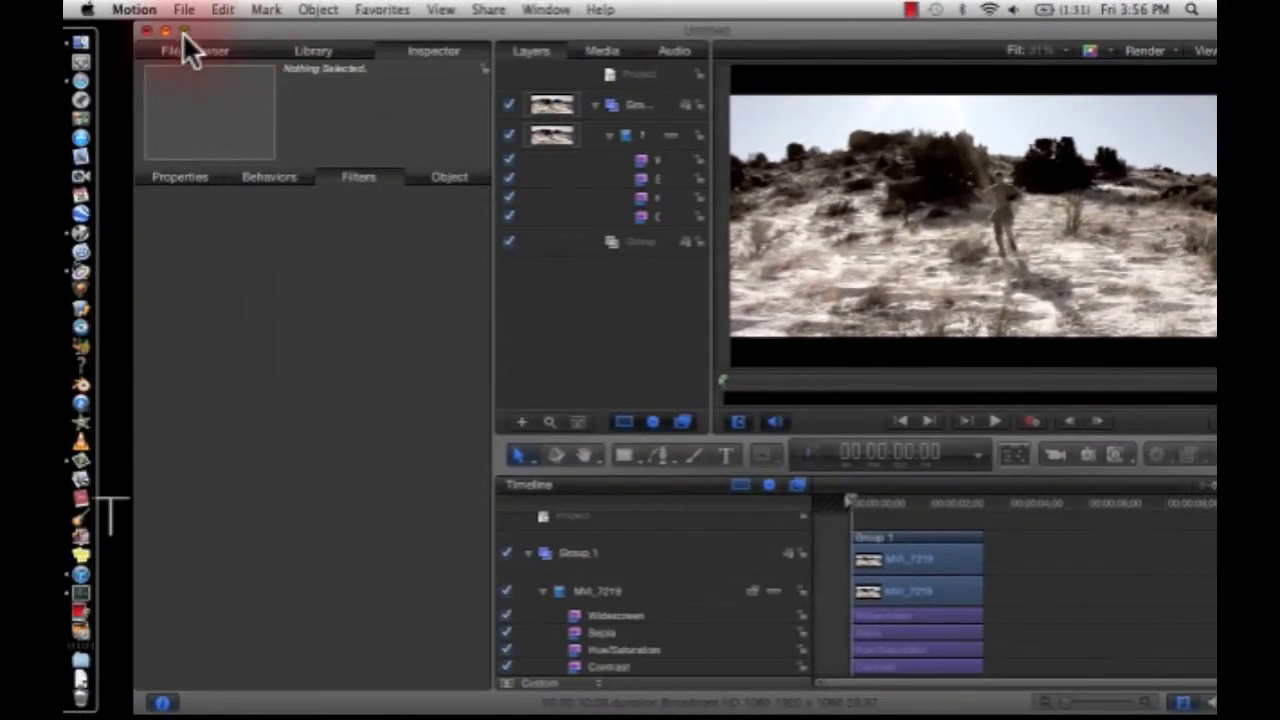
click(146, 28)
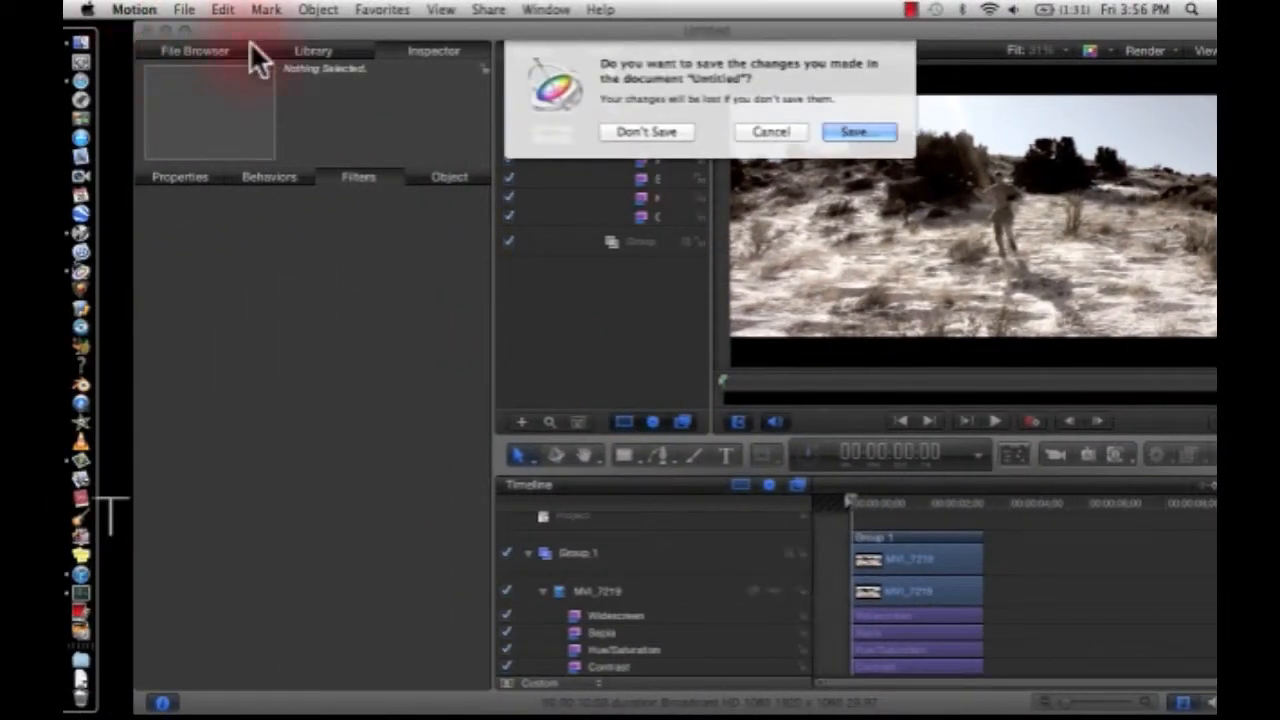
click(652, 131)
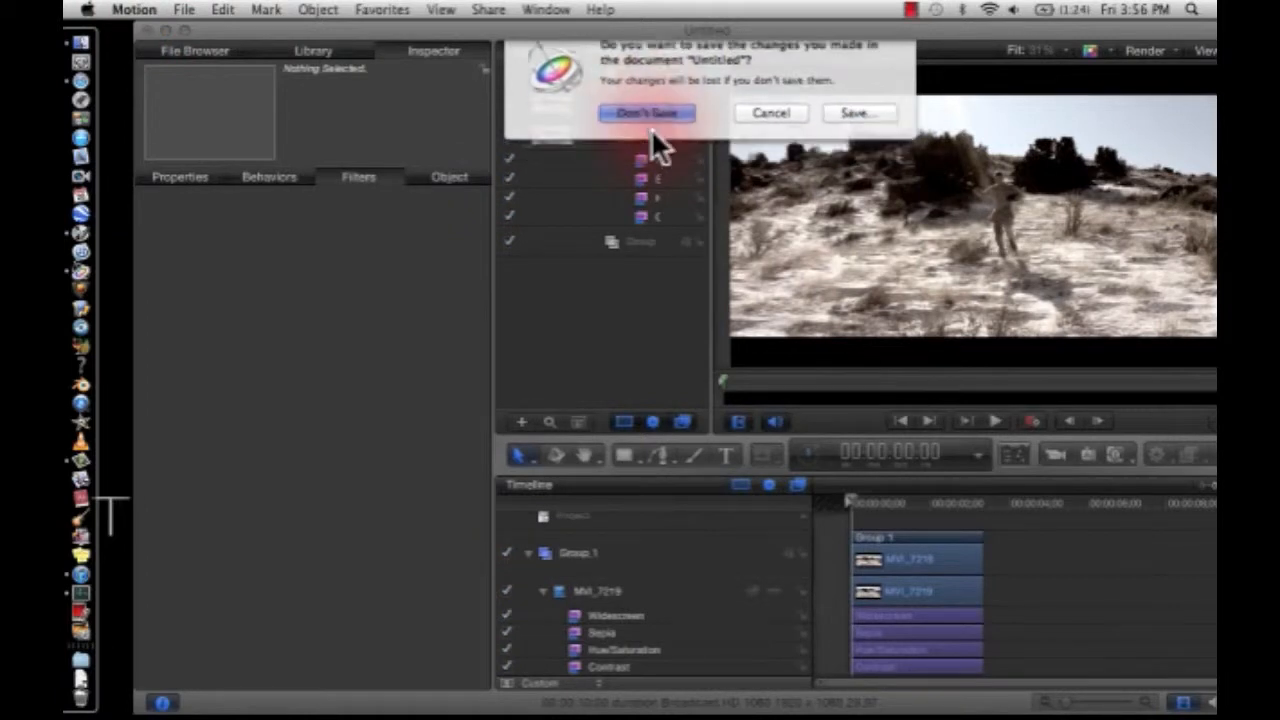